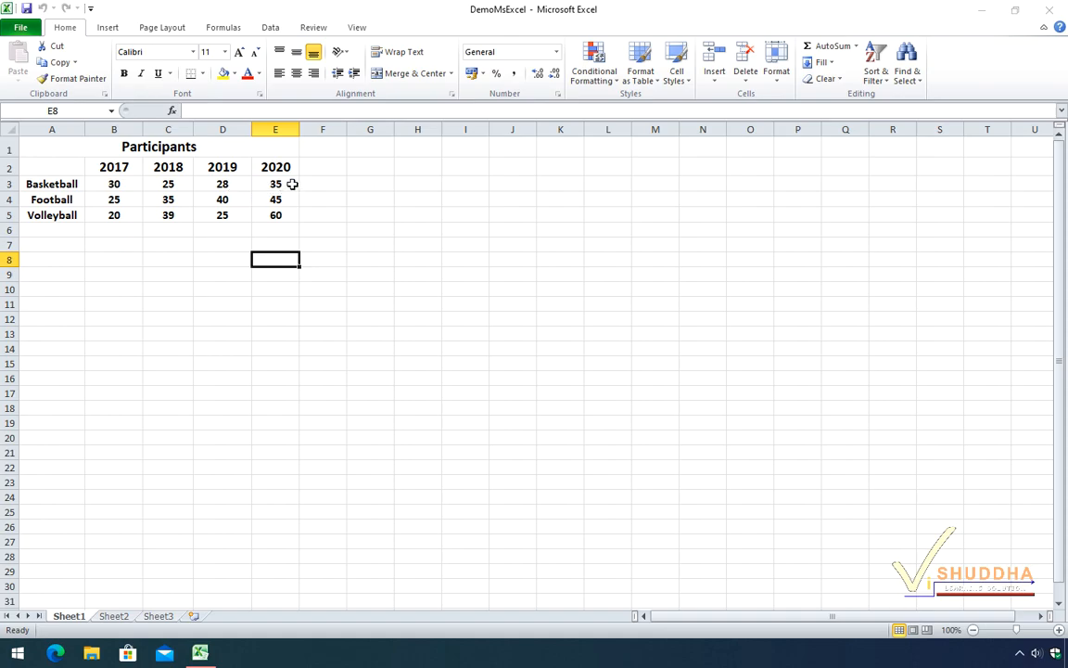
# Step: Insert a 2-D clustered column chart from the participants table, including the year headings and sport names (A2:E5)
pyautogui.moveTo(33, 182); pyautogui.dragTo(276, 194)
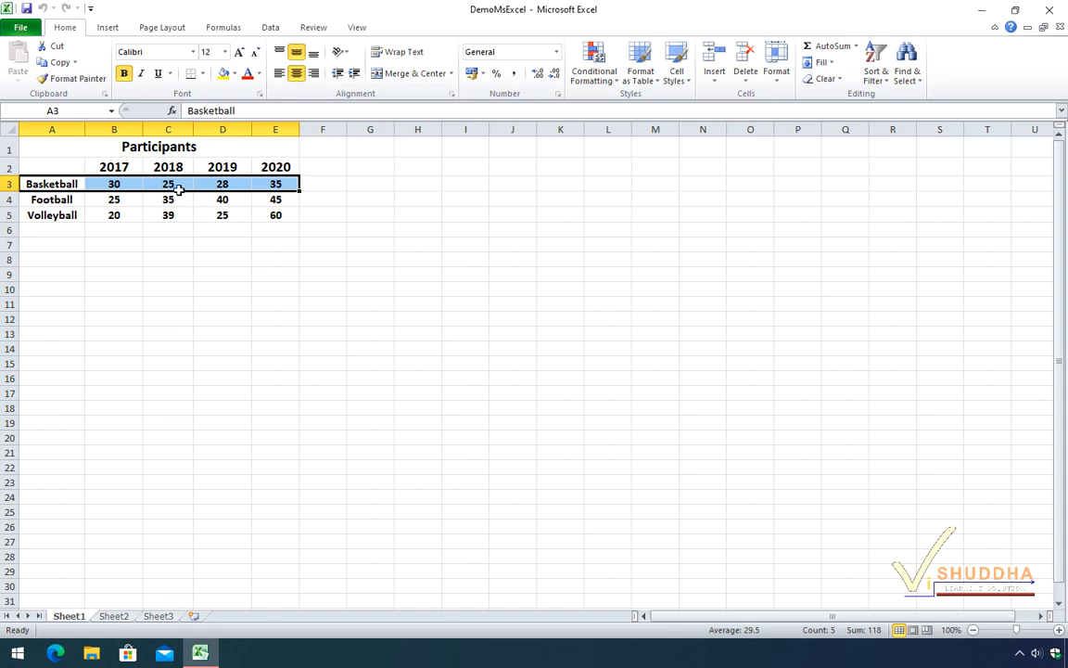
pyautogui.moveTo(49, 162); pyautogui.dragTo(286, 163)
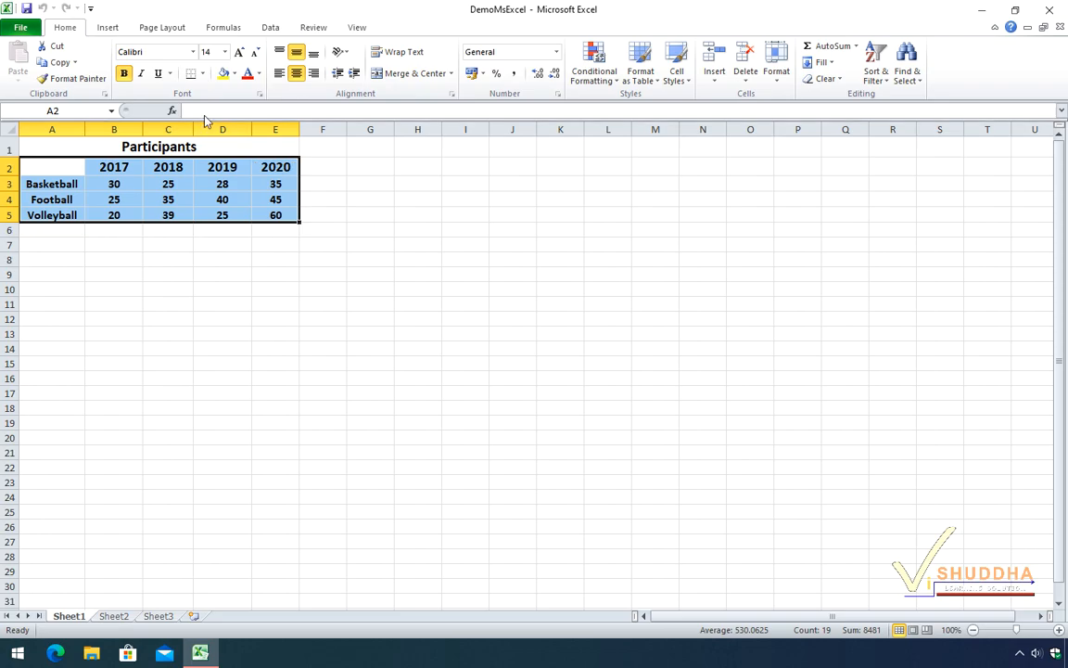
pyautogui.click(108, 30)
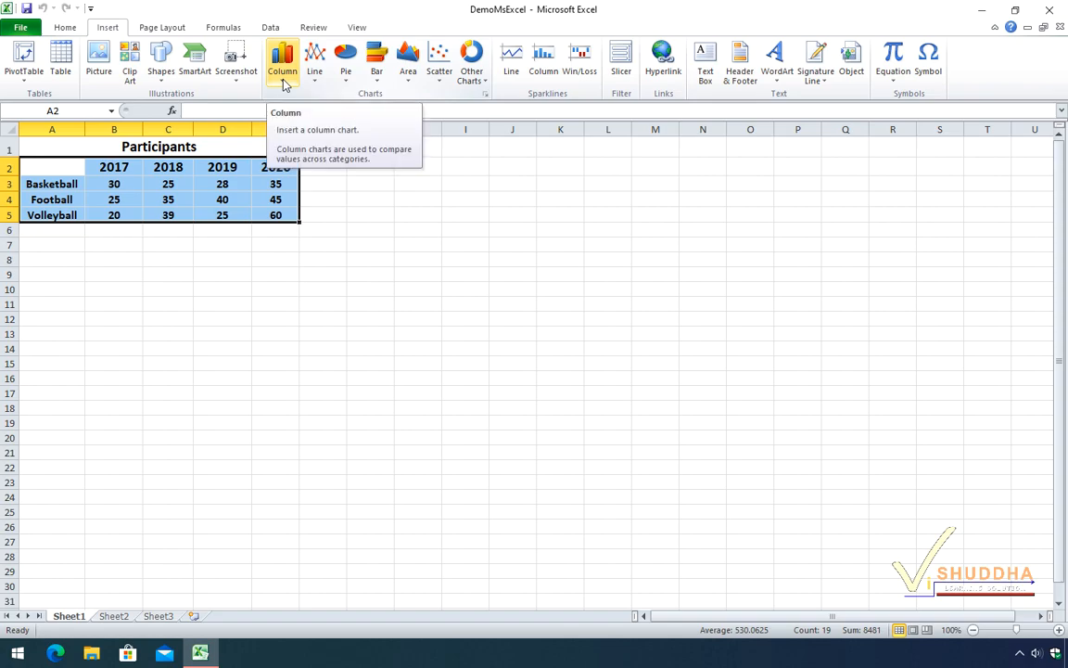
pyautogui.click(282, 70)
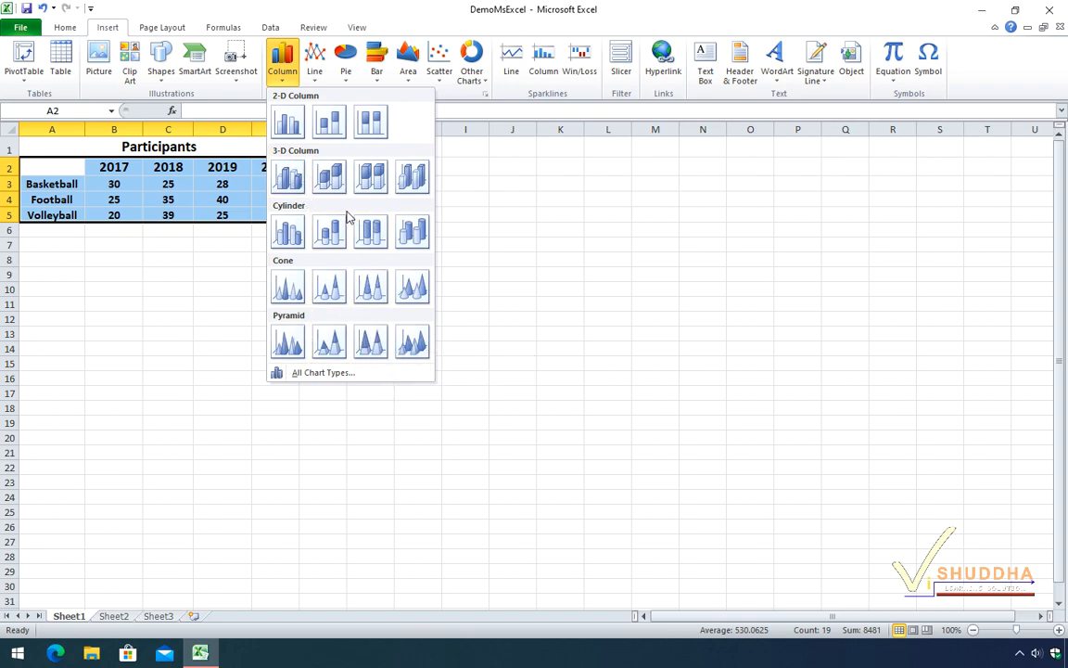
pyautogui.click(293, 128)
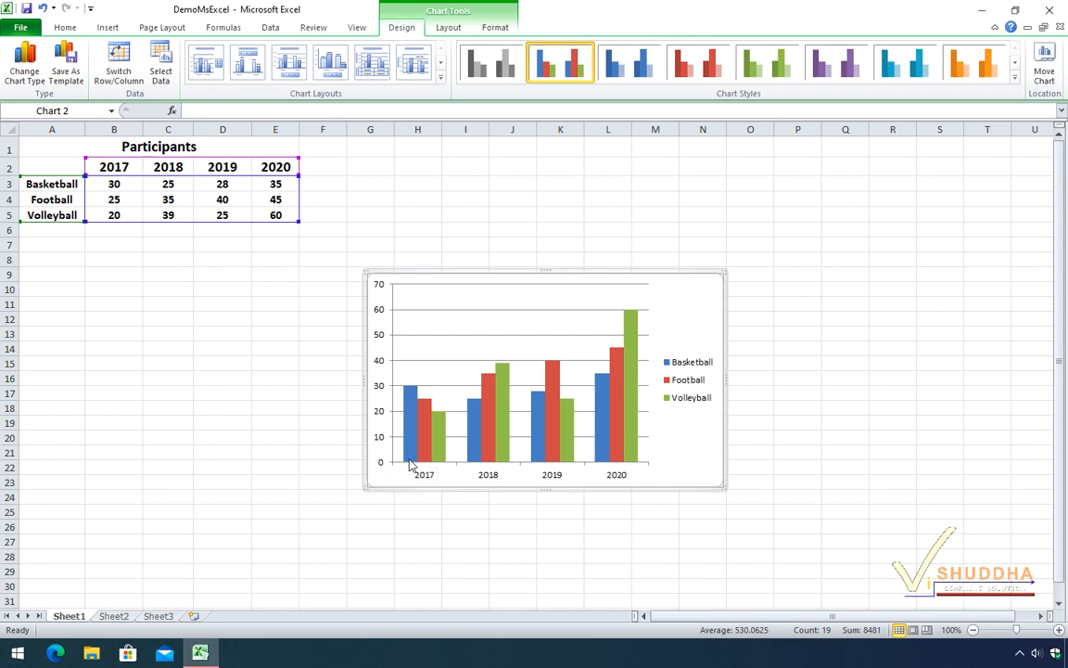
# Step: Move the column chart below the participants table and enlarge it to reach about column J and row 27
pyautogui.moveTo(411, 397)
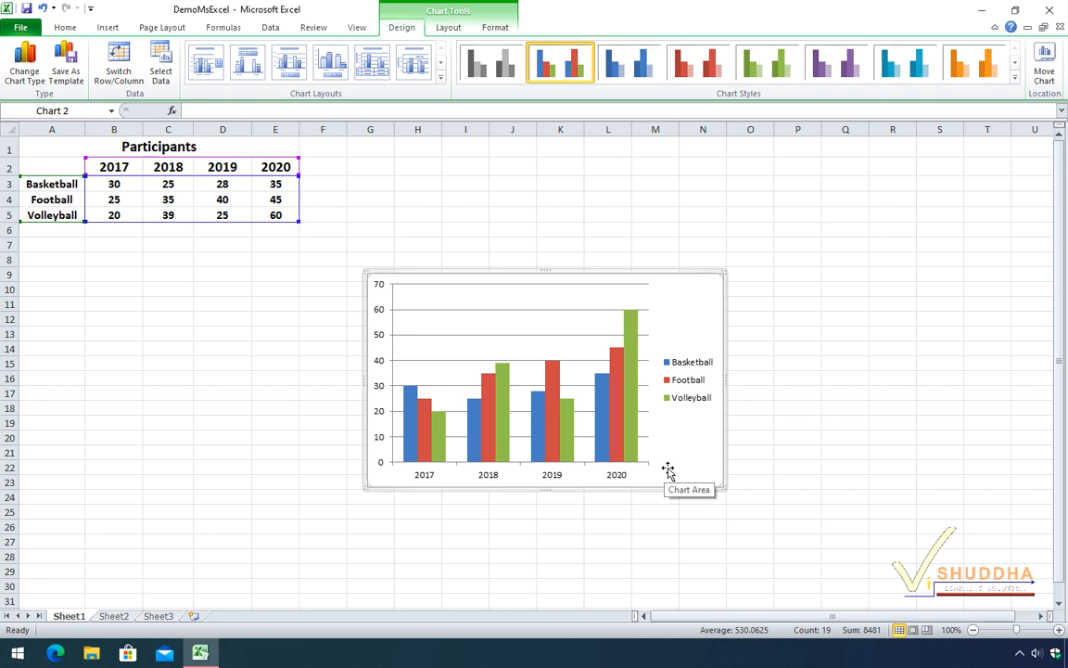
pyautogui.moveTo(698, 299); pyautogui.dragTo(365, 287)
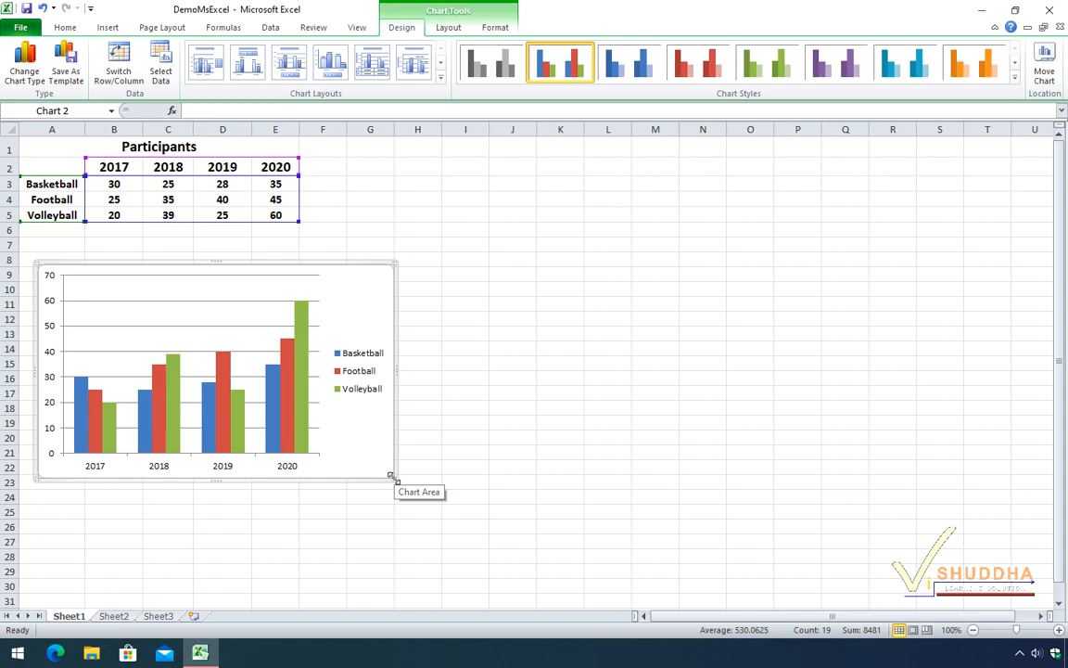
pyautogui.moveTo(393, 479); pyautogui.dragTo(505, 544)
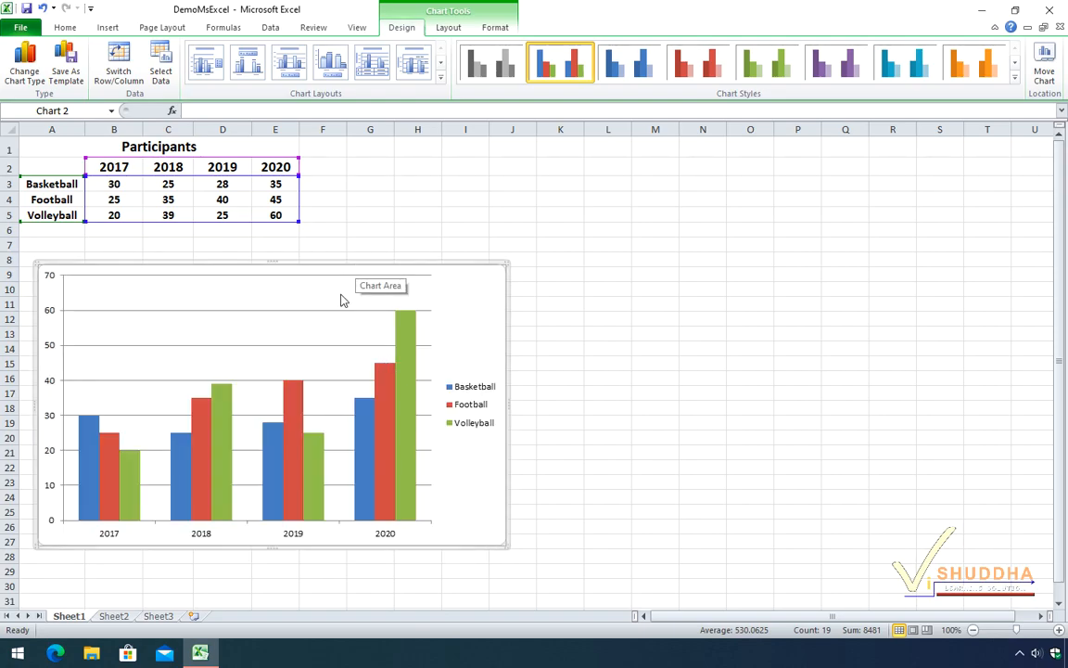
# Step: Shrink the column chart's plot area from its upper right corner to leave blank space above the columns
pyautogui.click(328, 326)
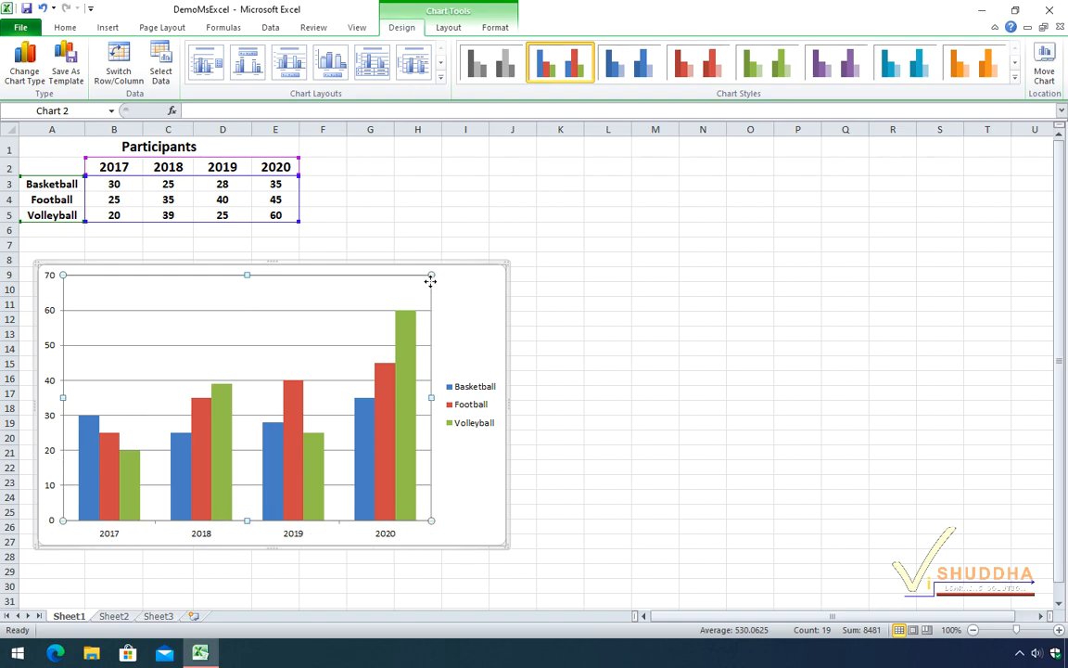
pyautogui.moveTo(431, 275); pyautogui.dragTo(416, 335)
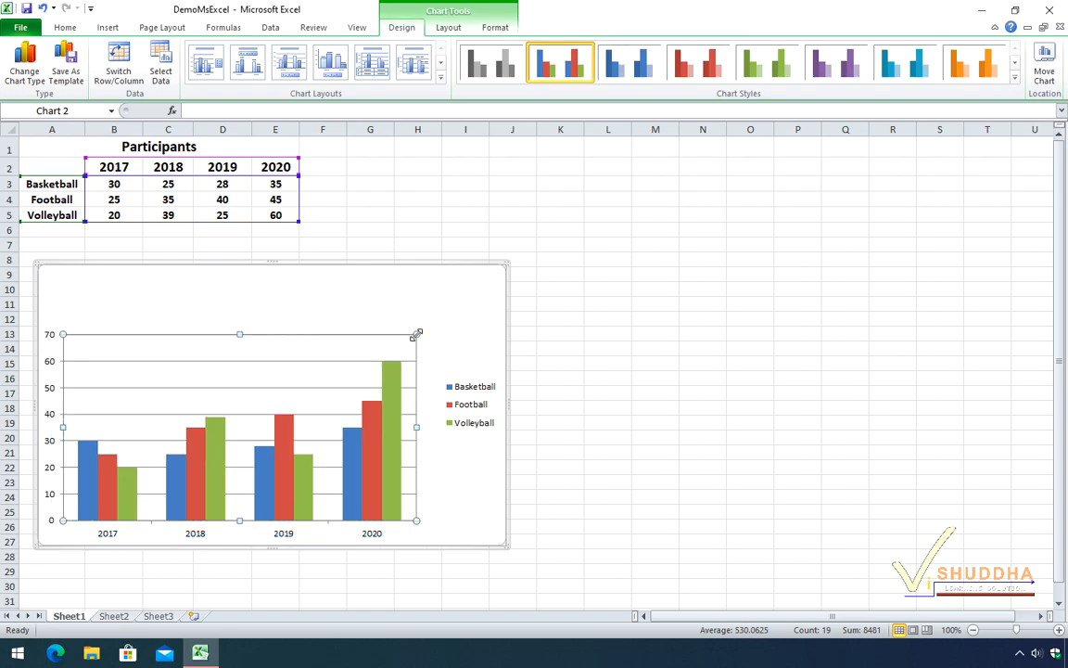
pyautogui.click(221, 288)
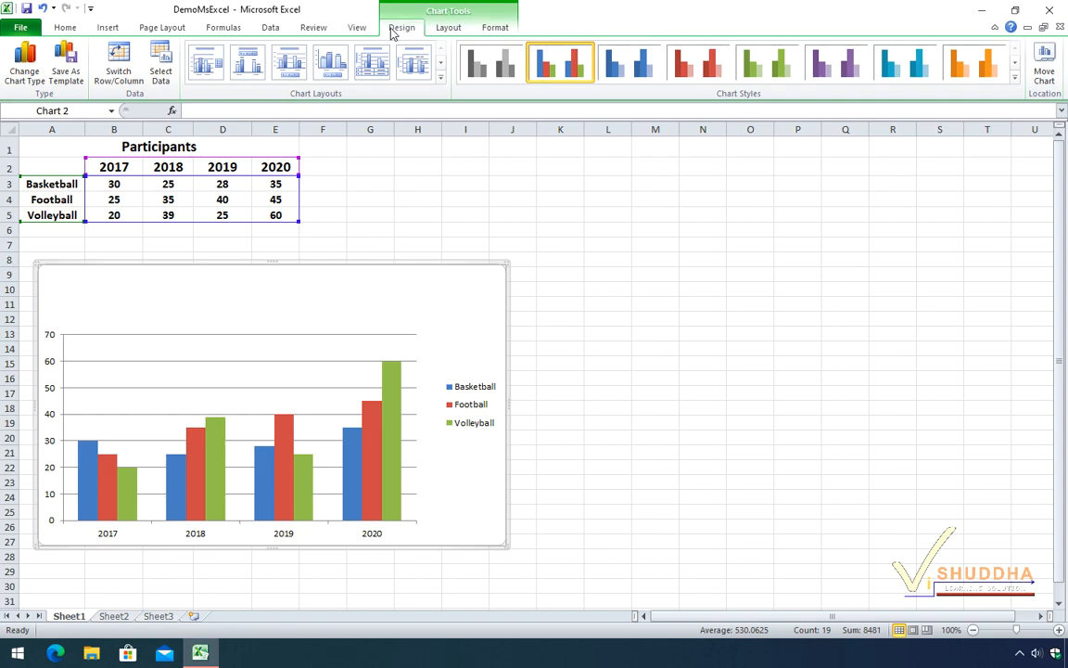
# Step: Move the column chart to a new sheet named Chart1
pyautogui.click(1045, 74)
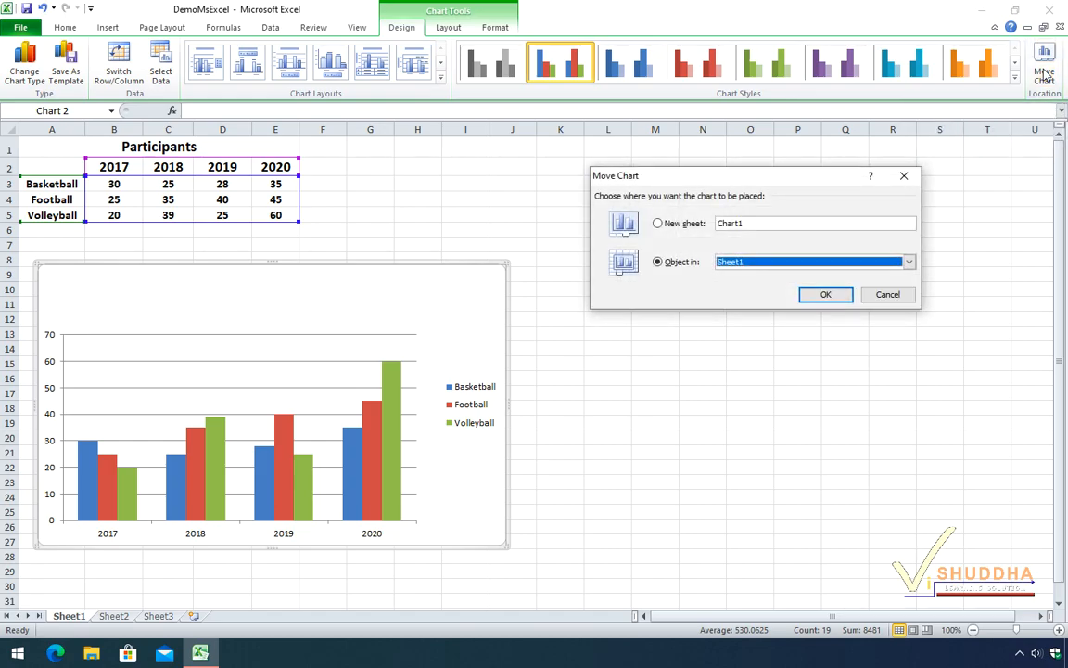
pyautogui.click(658, 226)
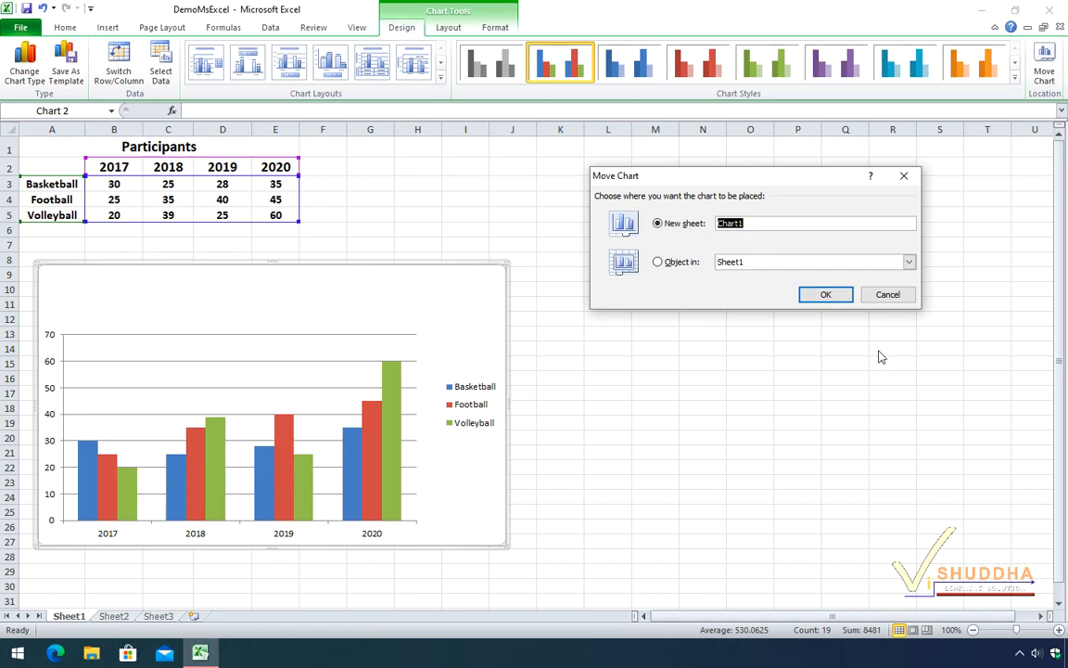
pyautogui.click(825, 294)
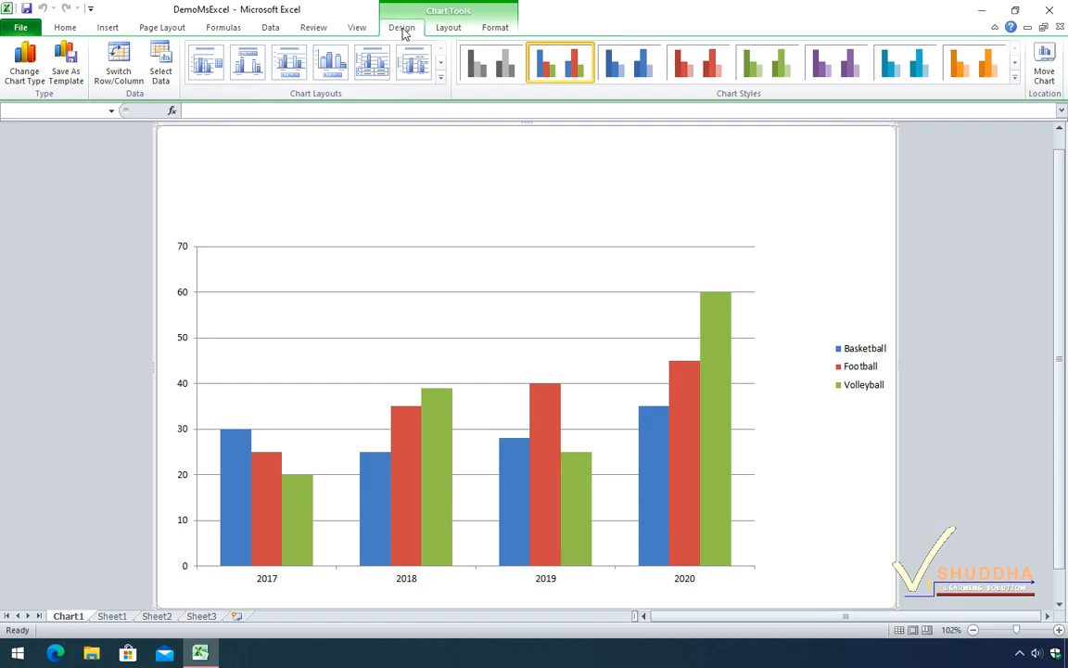
# Step: Change the chart on Chart1 from clustered column to the basic line type
pyautogui.click(24, 70)
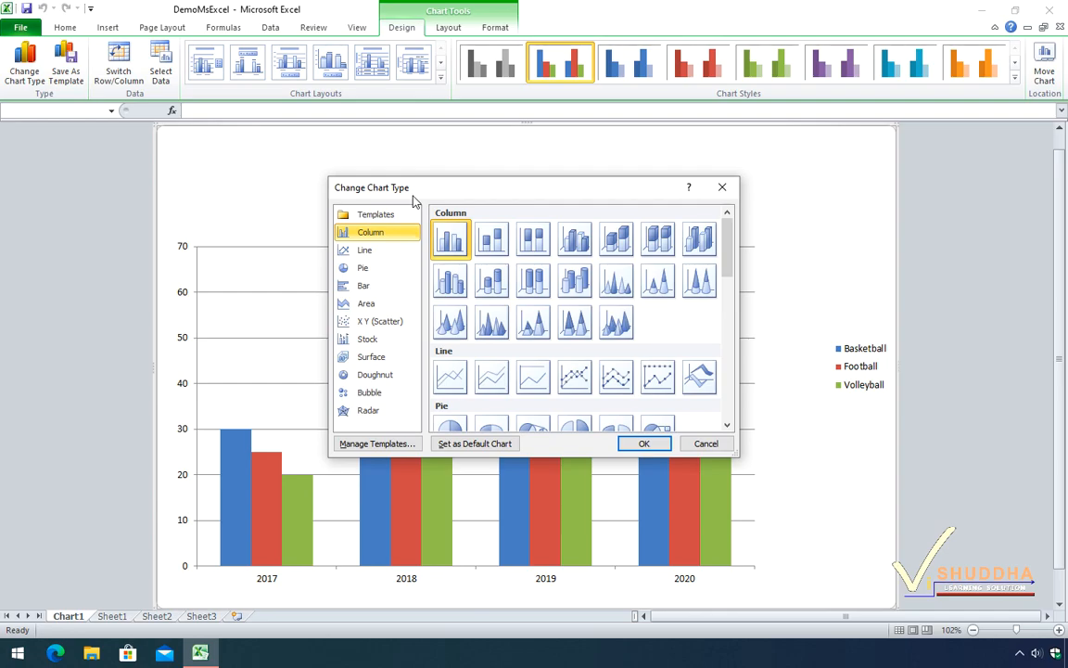
pyautogui.click(381, 256)
pyautogui.click(451, 388)
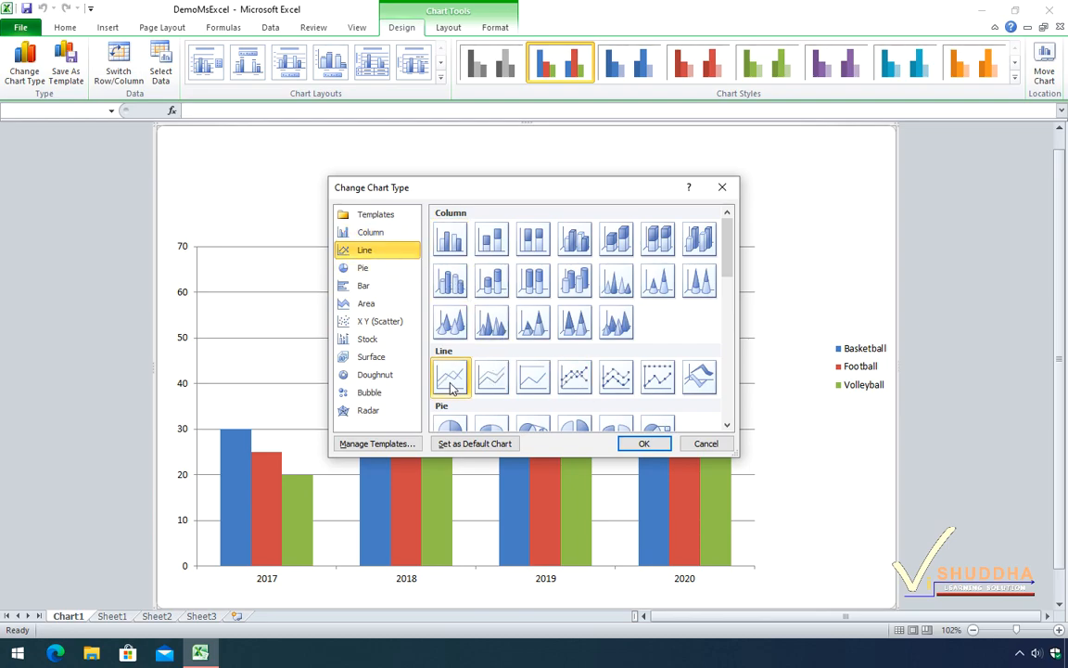
pyautogui.click(643, 443)
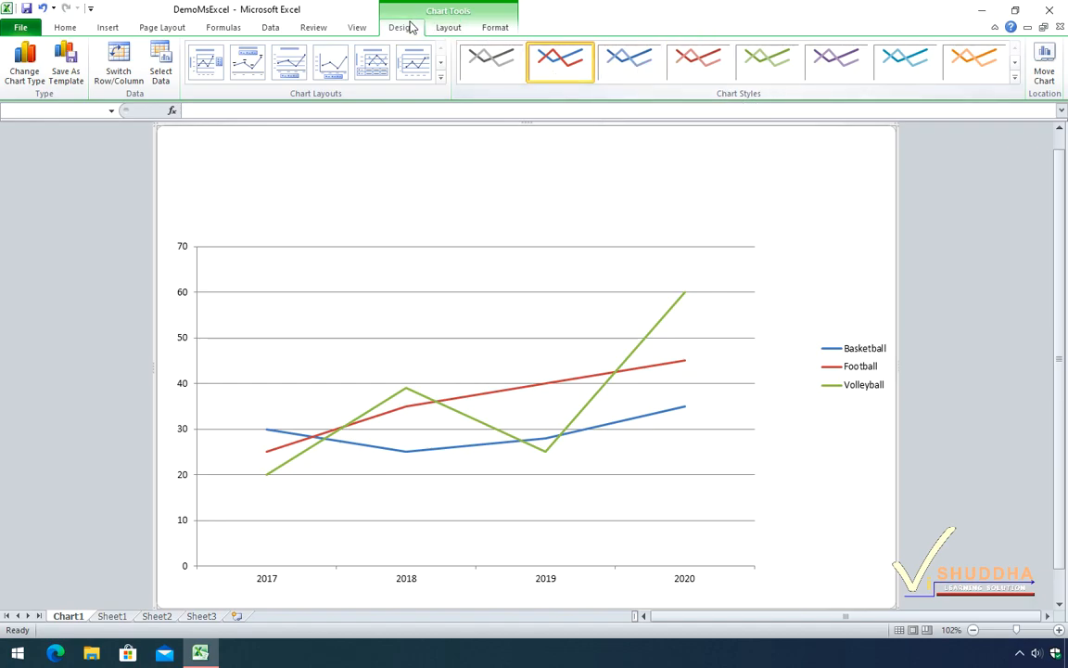
# Step: Give the line chart the orange chart style and the layout with axis titles, a side legend and vertical drop lines
pyautogui.click(630, 59)
pyautogui.click(954, 72)
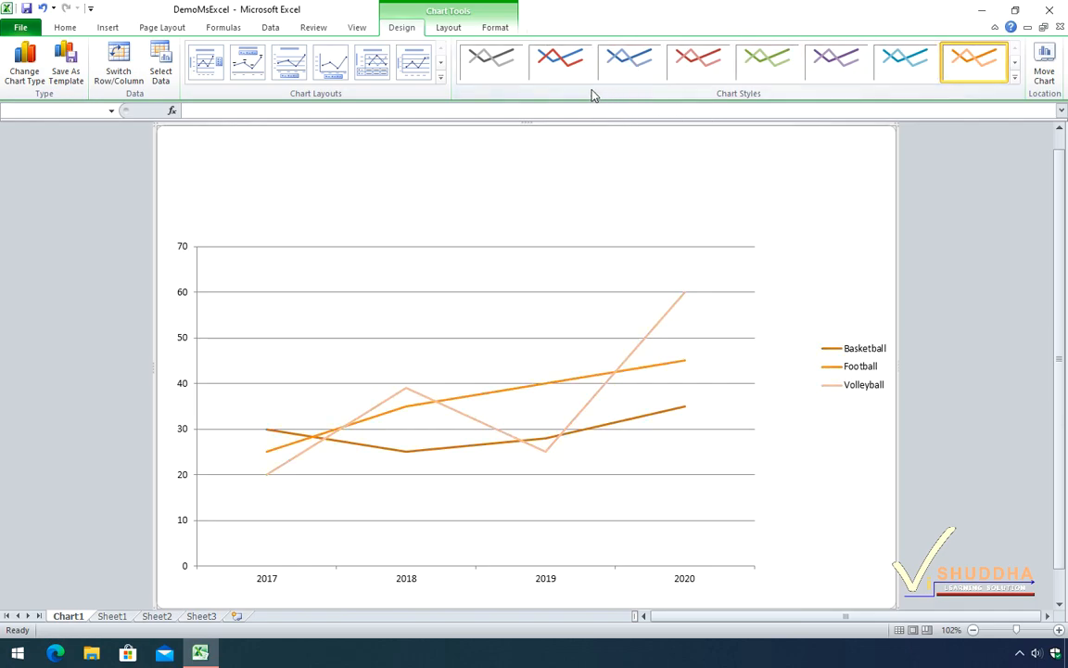
pyautogui.click(442, 81)
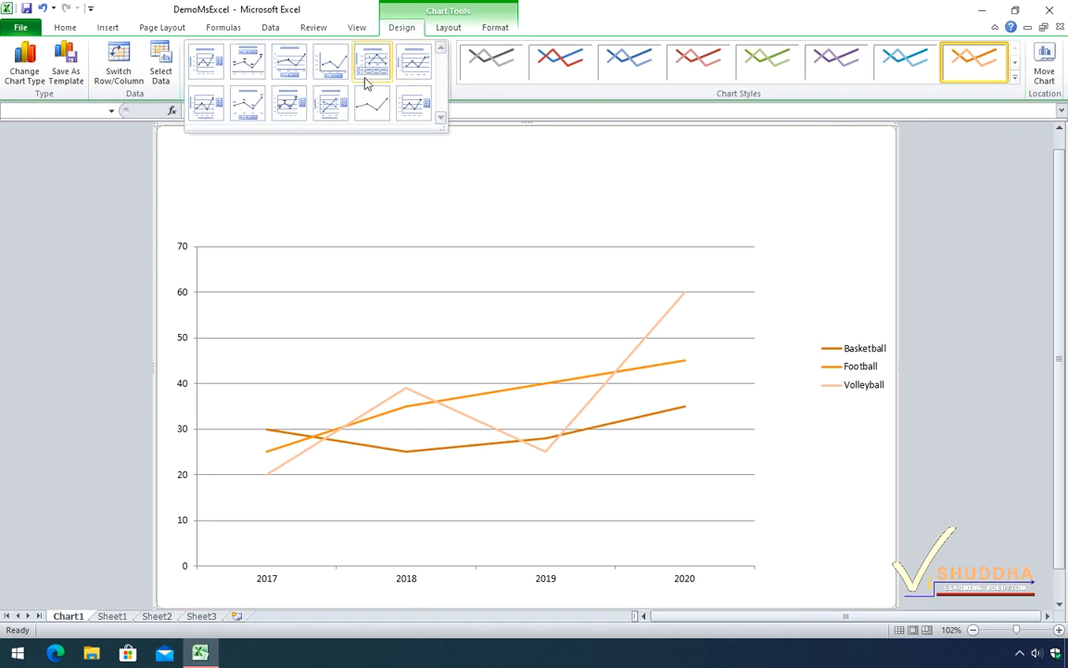
pyautogui.click(370, 109)
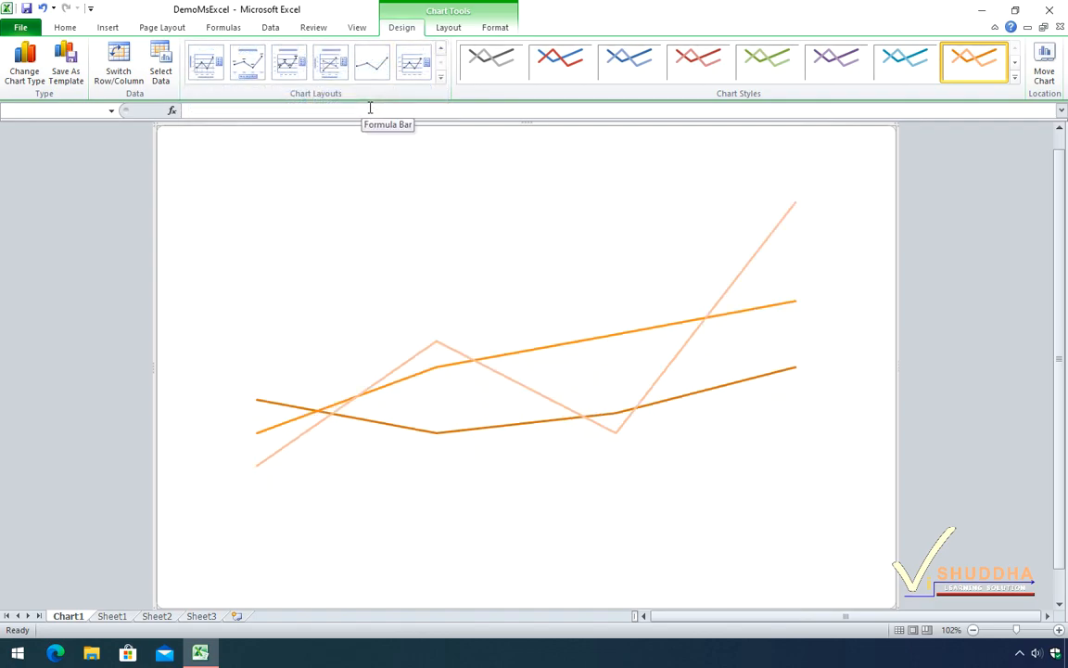
pyautogui.click(286, 70)
pyautogui.click(207, 63)
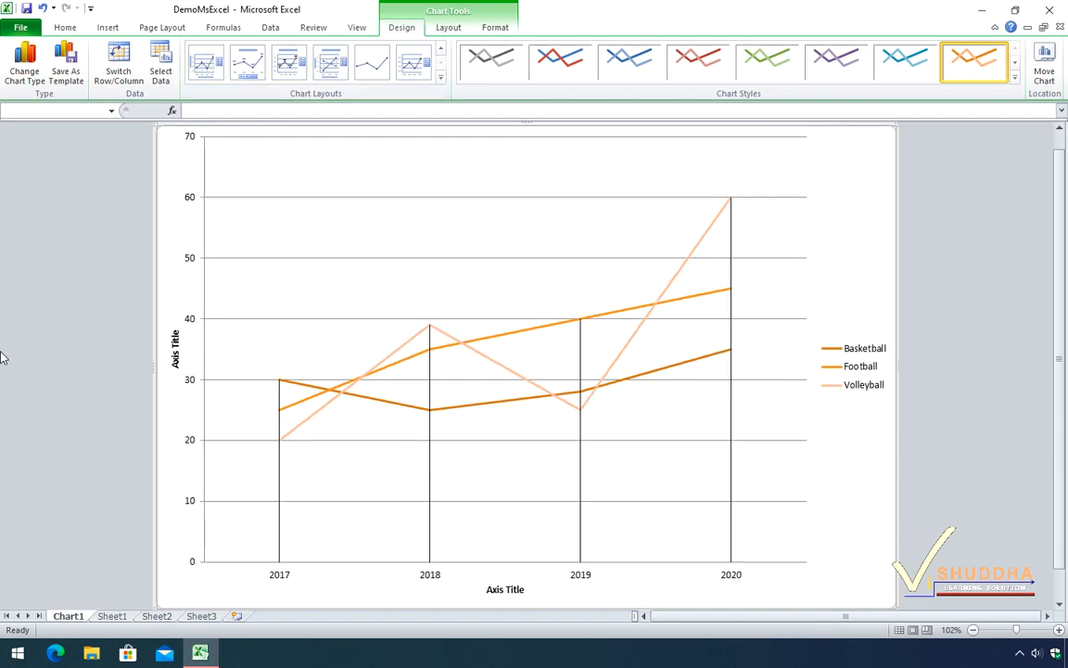
# Step: Insert a 3-D clustered bar chart on Sheet1 from the participants table (A2:E5)
pyautogui.click(113, 616)
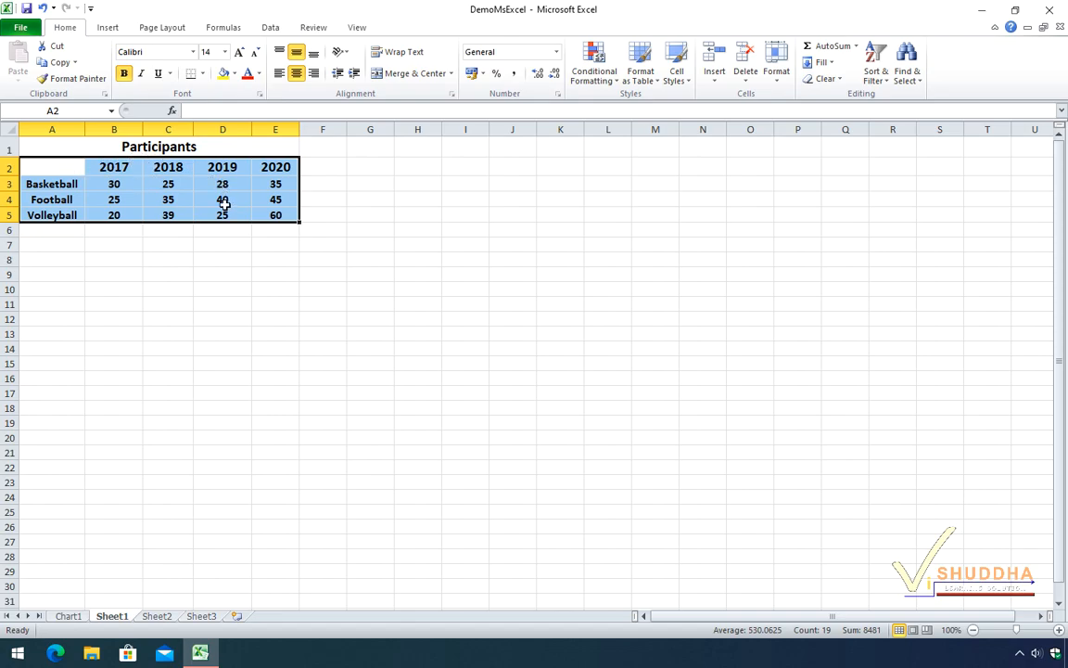
pyautogui.click(107, 27)
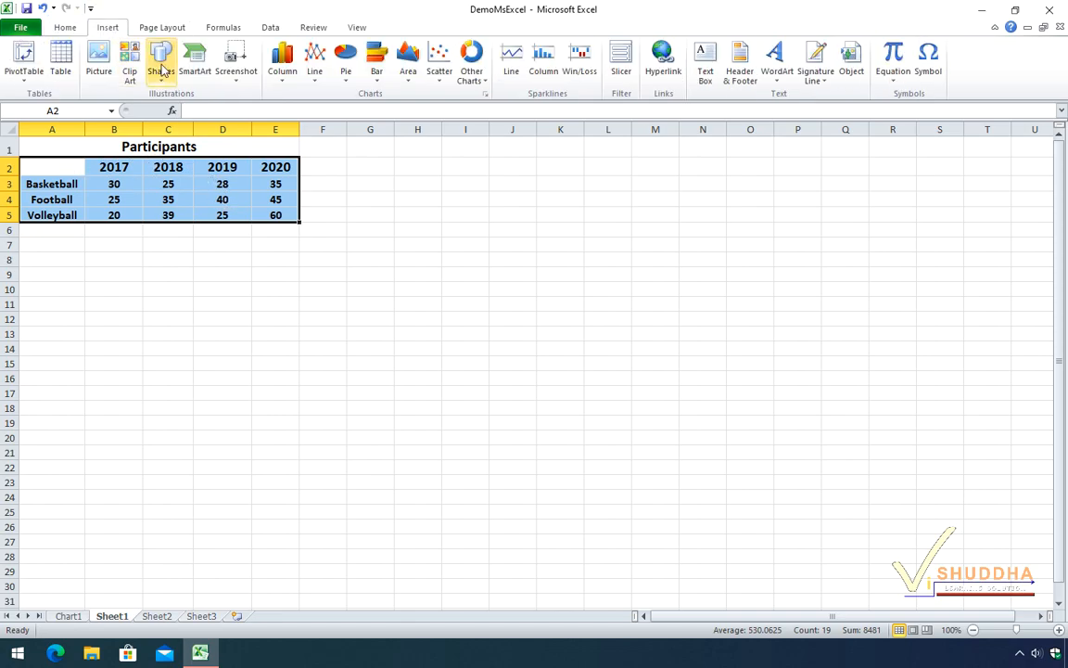
pyautogui.click(376, 74)
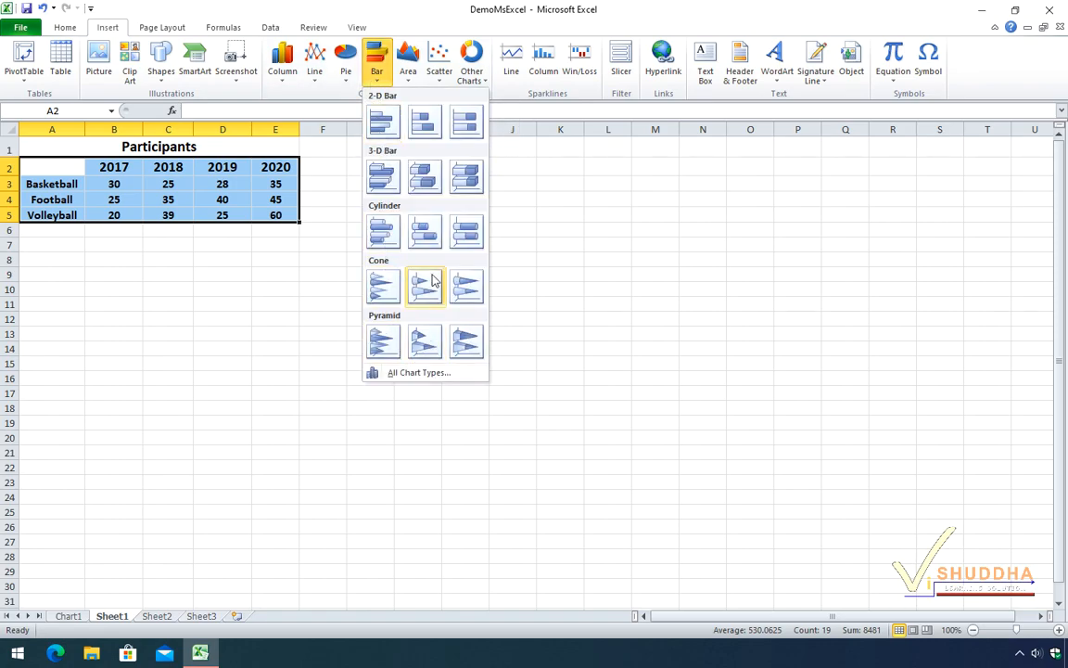
pyautogui.click(384, 175)
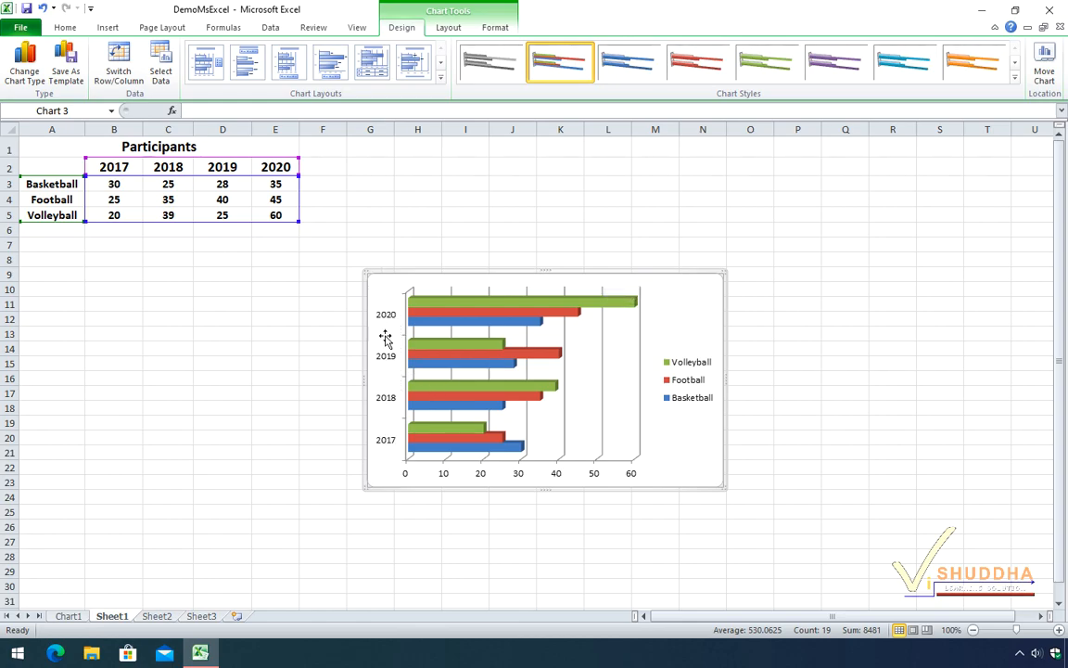
# Step: Move the bar chart directly below the participants table, across columns A to G, and deselect it
pyautogui.moveTo(521, 449)
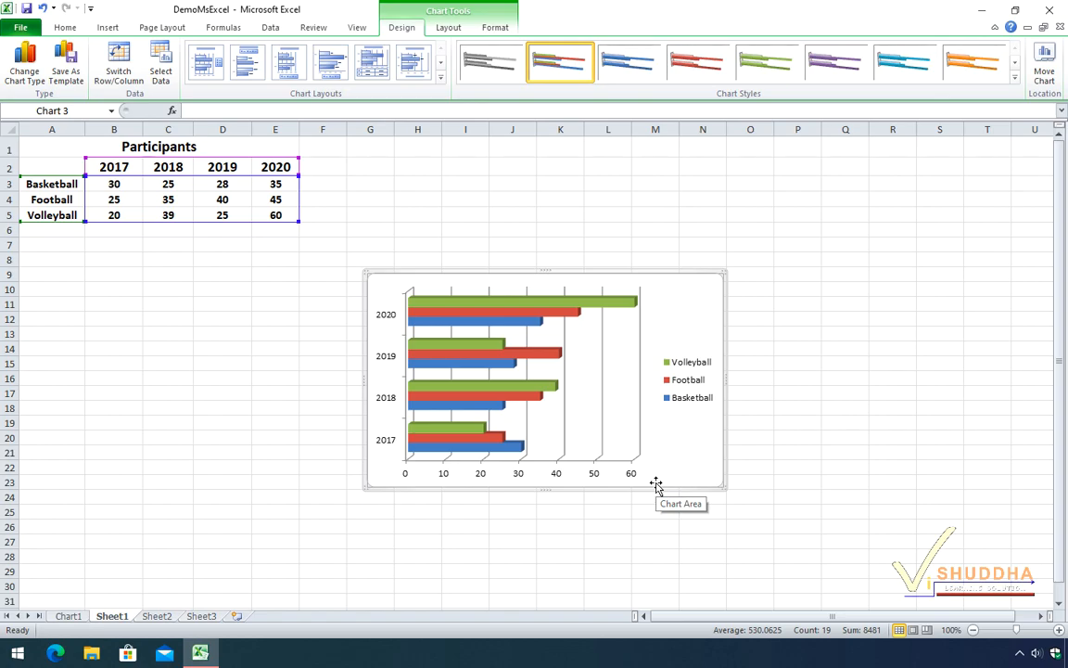
pyautogui.moveTo(584, 301)
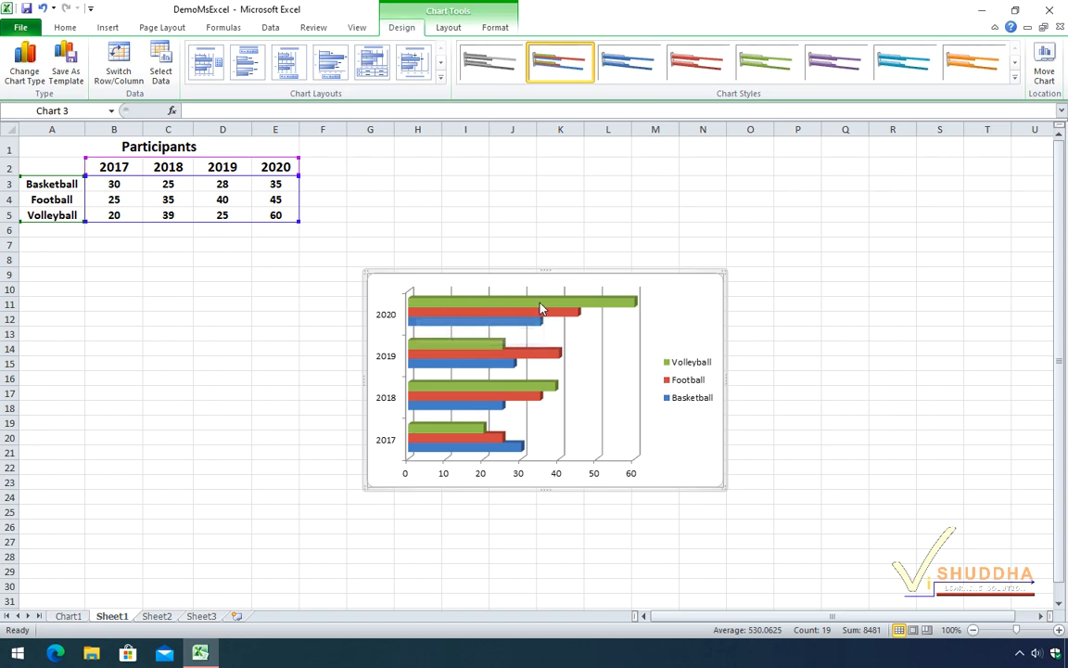
pyautogui.moveTo(671, 275); pyautogui.dragTo(327, 243)
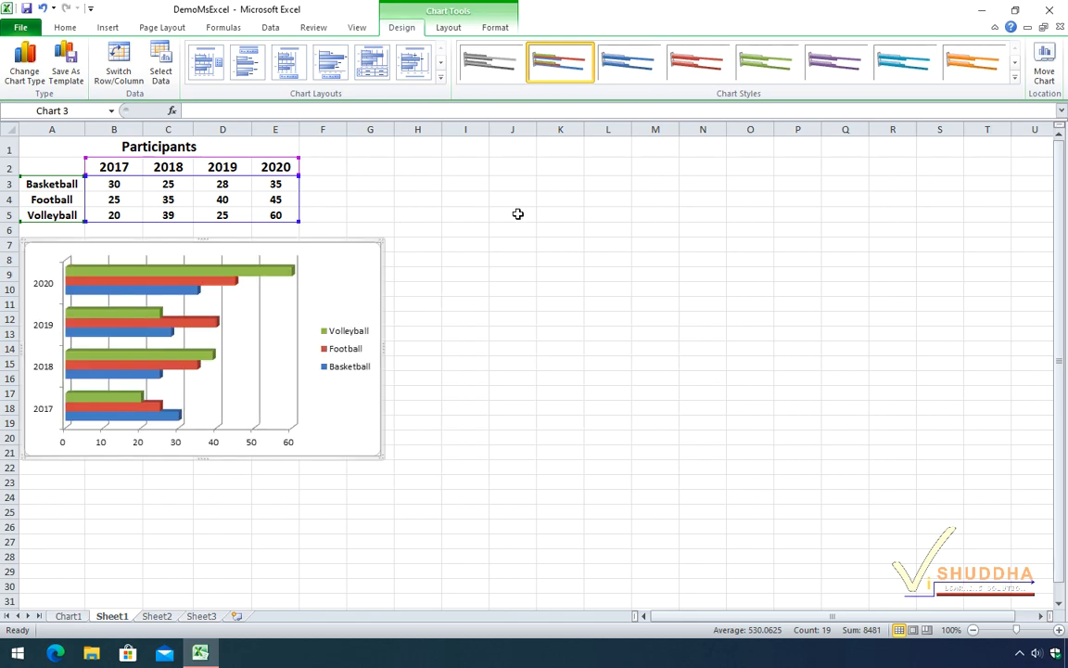
pyautogui.press('Escape')
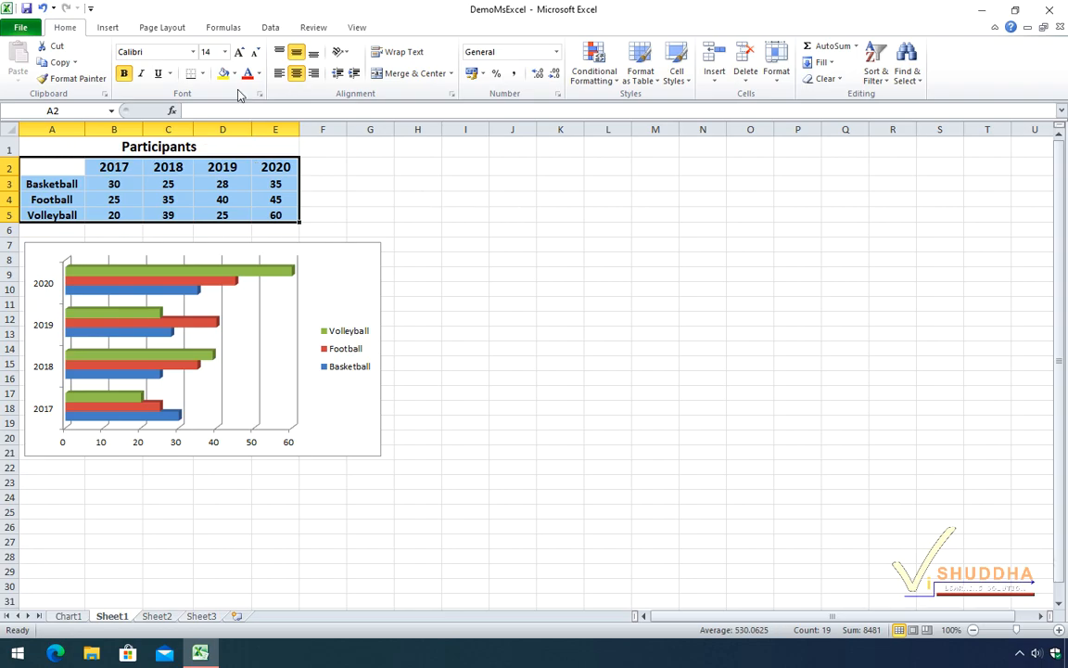
# Step: Insert a basic 2-D area chart from the participants table and place it right of the bar chart, starting at column J
pyautogui.click(111, 29)
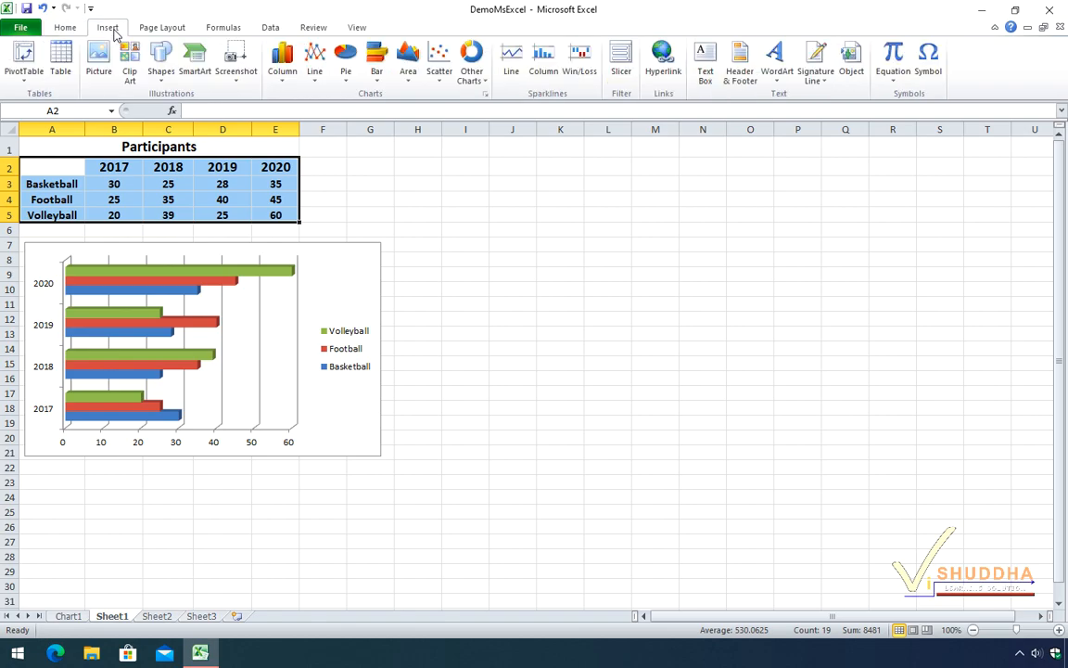
pyautogui.click(411, 74)
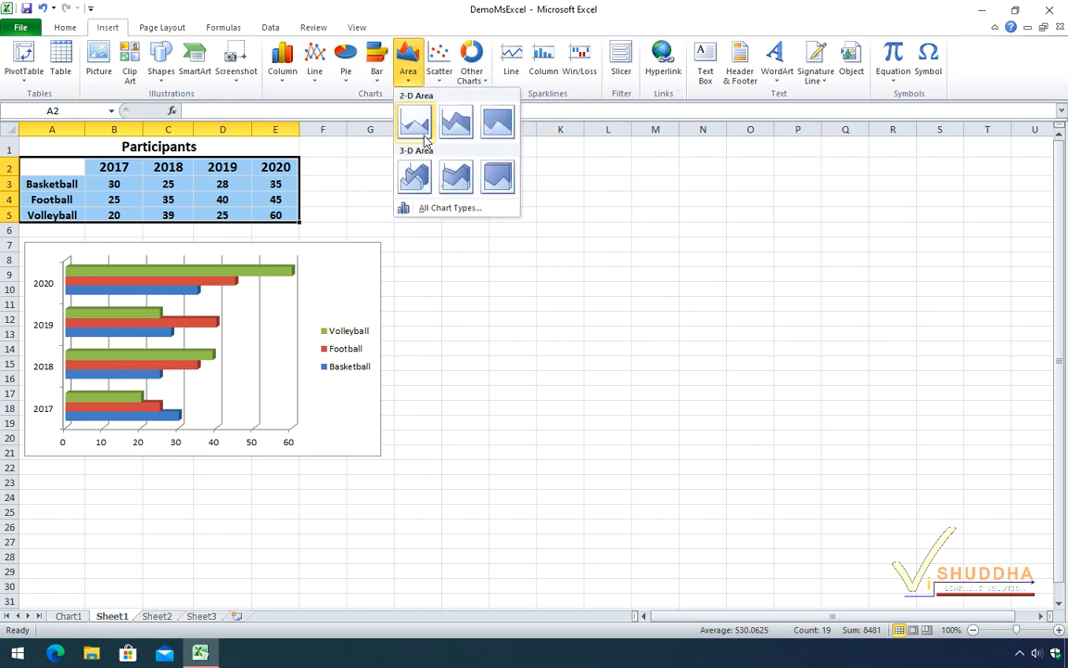
pyautogui.click(417, 123)
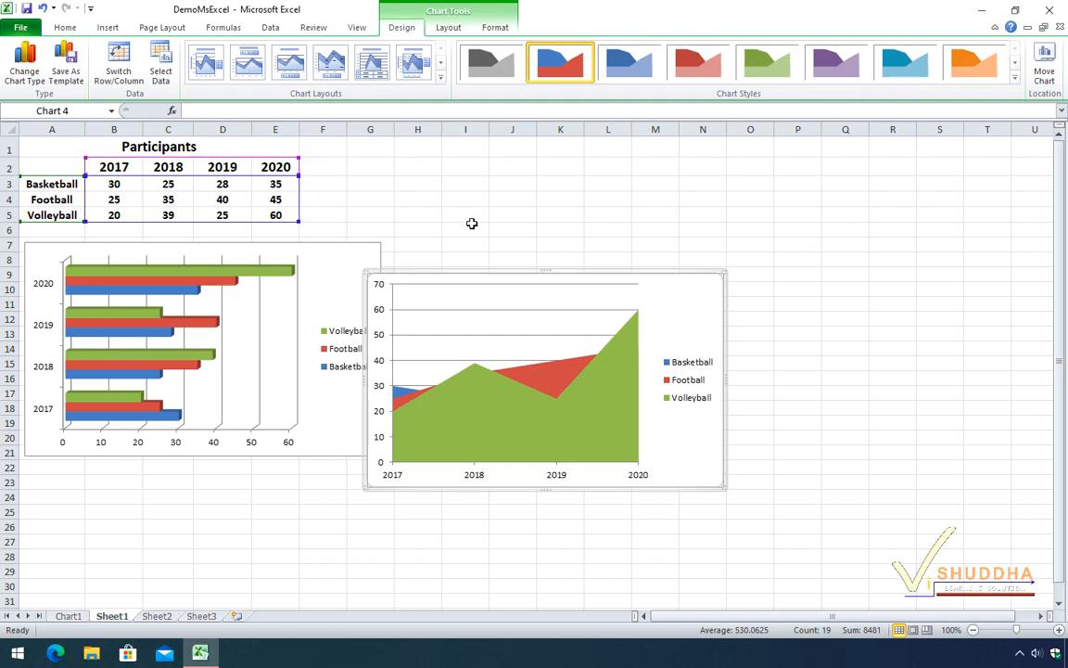
pyautogui.moveTo(500, 275); pyautogui.dragTo(629, 198)
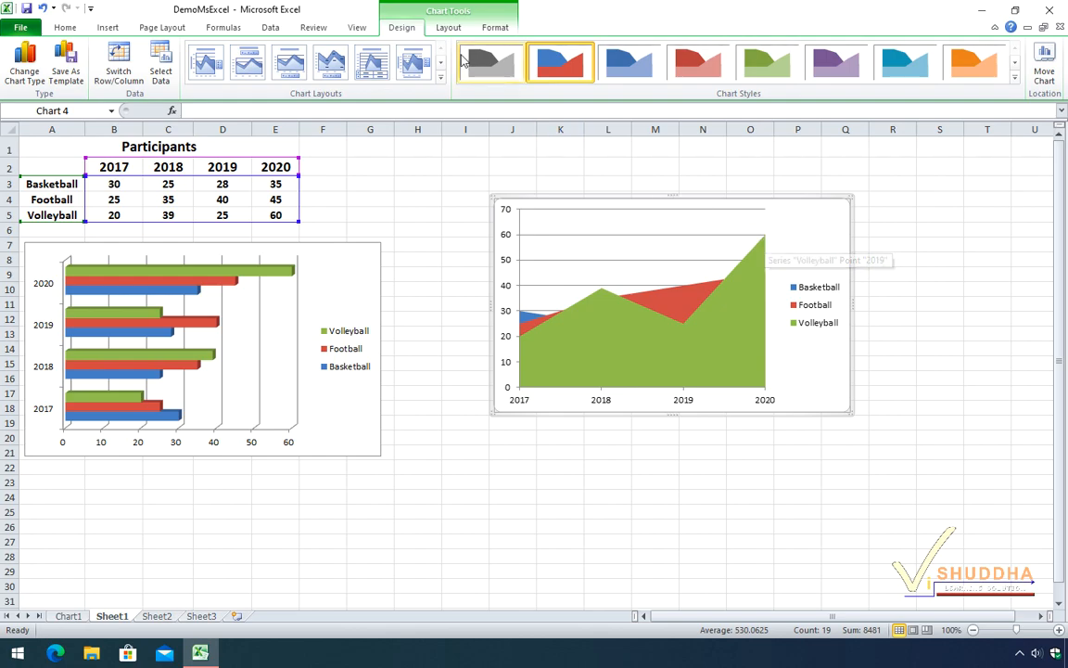
# Step: Try the red chart style on the area chart and return to the multicolour style
pyautogui.click(696, 62)
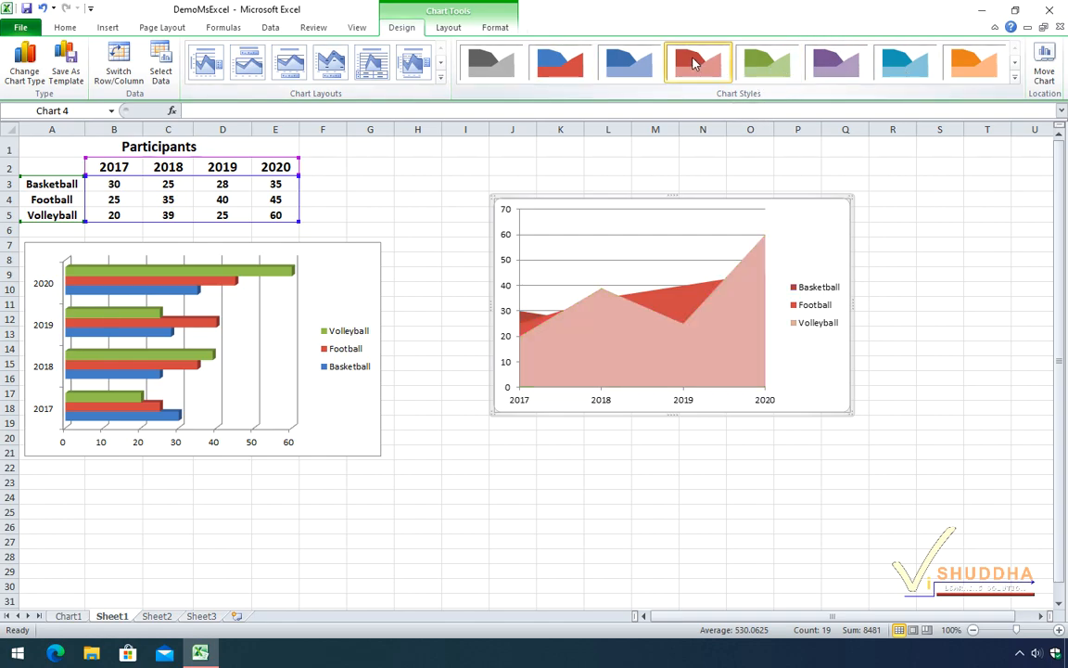
pyautogui.click(557, 71)
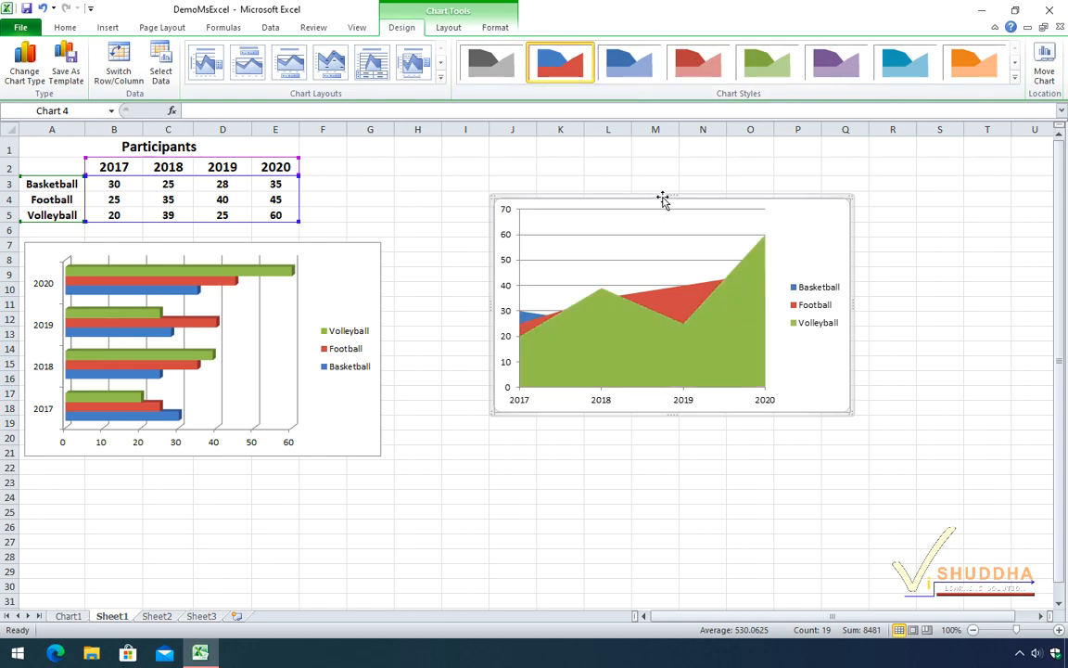
# Step: Move the area chart directly below the bar chart, across columns A to G, and deselect it
pyautogui.moveTo(663, 197); pyautogui.dragTo(202, 436)
pyautogui.moveTo(300, 432); pyautogui.dragTo(307, 462)
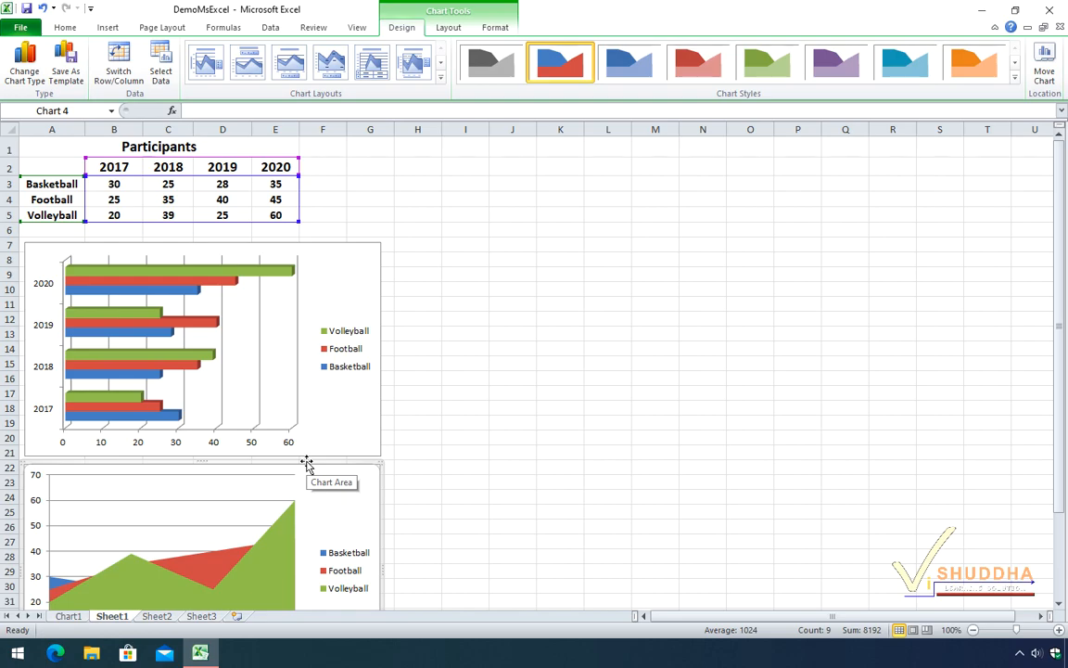
pyautogui.click(564, 417)
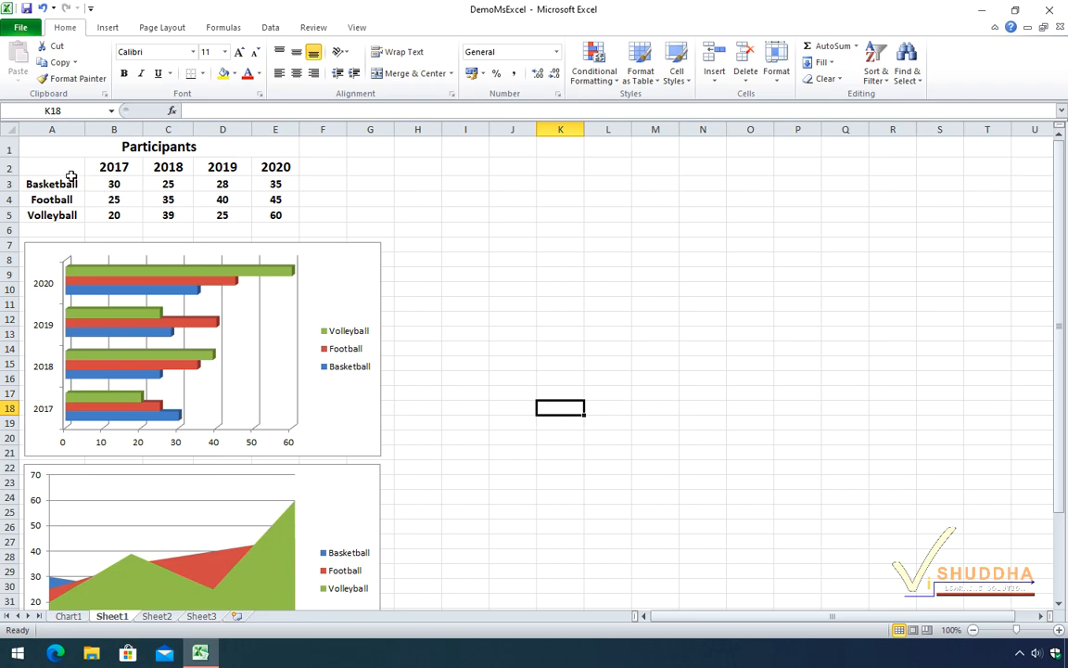
# Step: Insert a basic 2-D pie chart from the Basketball data (A2:E3) and place it across columns I to P, beginning at row 2
pyautogui.moveTo(54, 165); pyautogui.dragTo(273, 181)
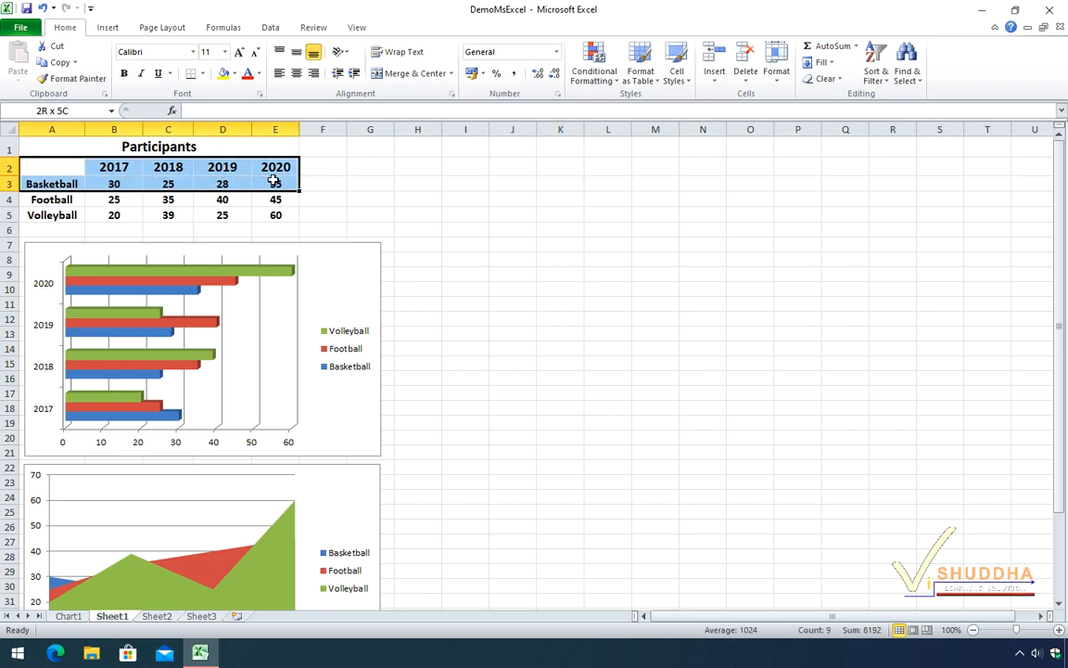
pyautogui.click(109, 29)
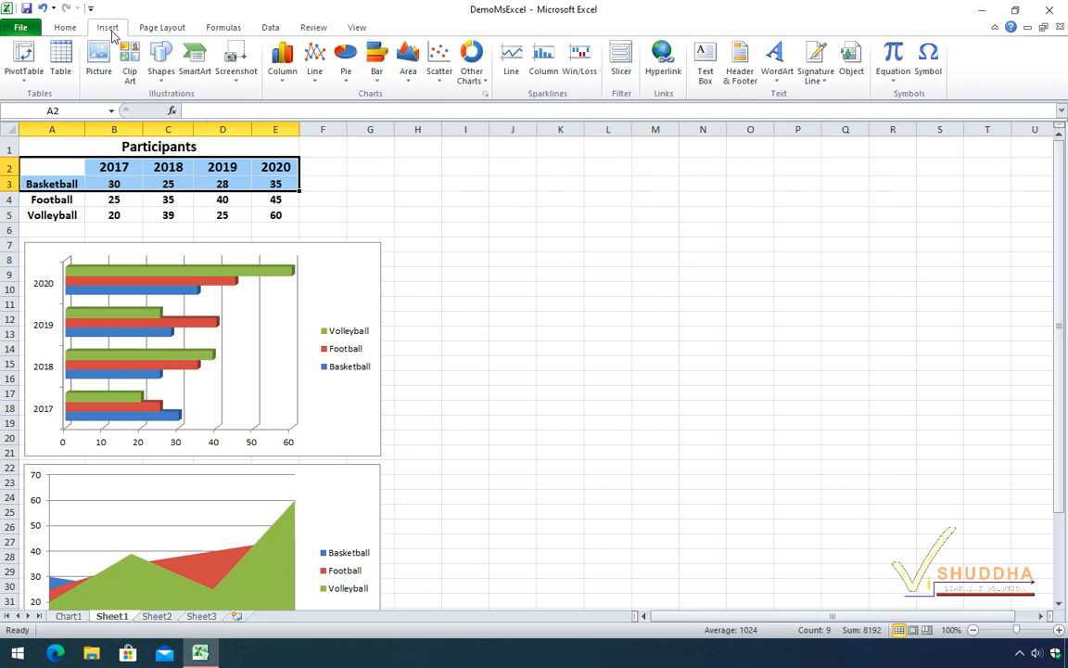
pyautogui.click(347, 84)
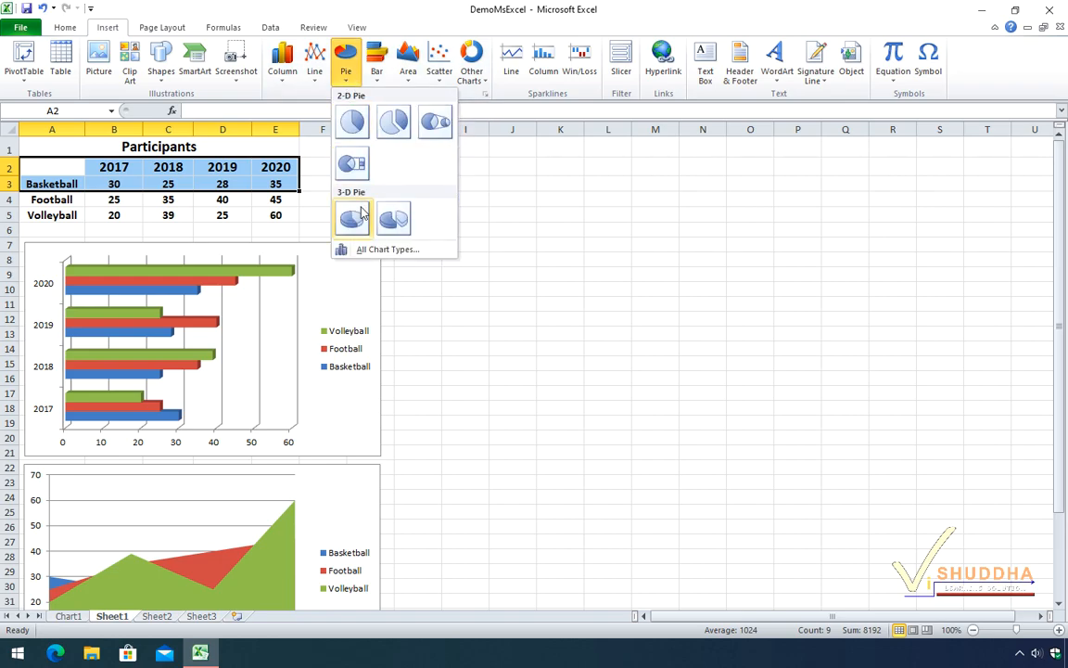
pyautogui.click(351, 120)
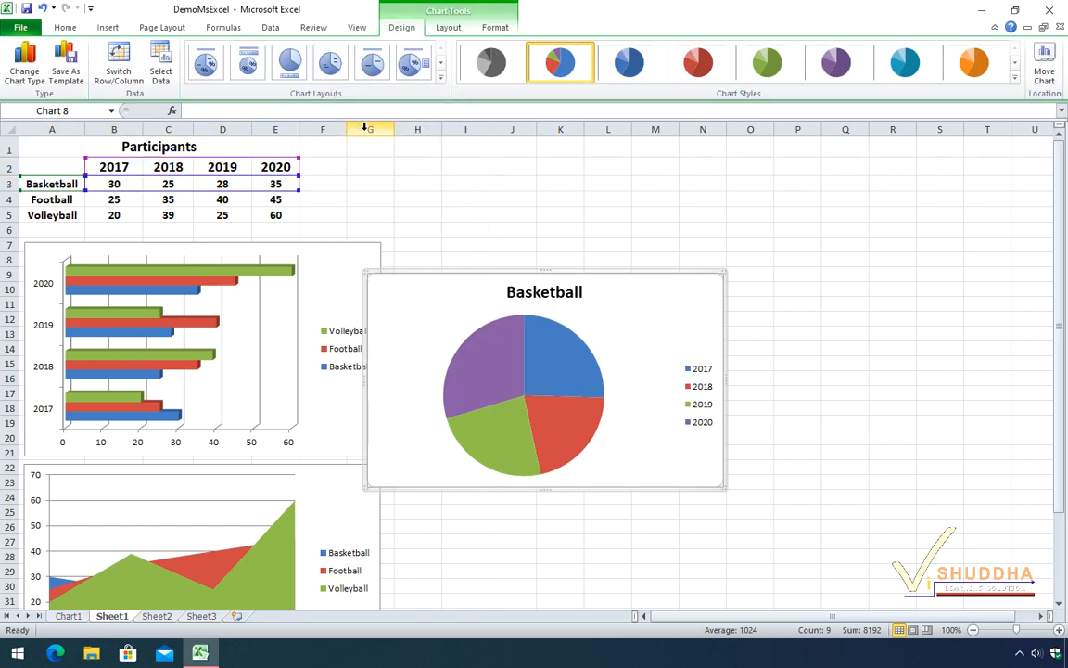
pyautogui.moveTo(532, 274); pyautogui.dragTo(620, 158)
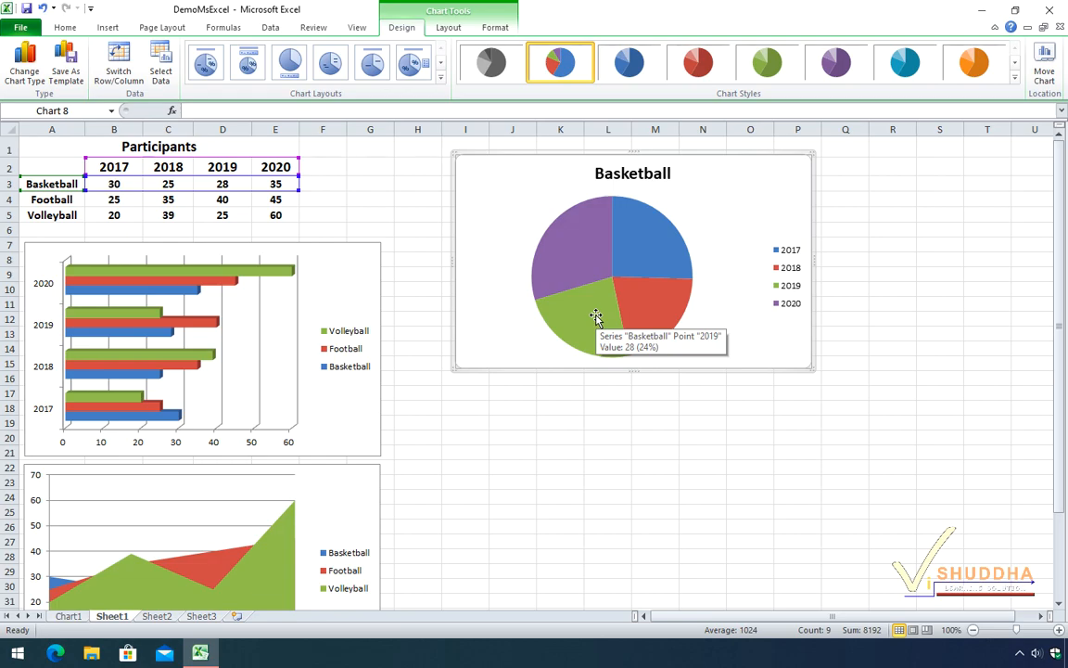
# Step: Apply the red chart style to the Basketball pie chart and move it down to row 17, across columns H to O
pyautogui.click(632, 71)
pyautogui.click(694, 74)
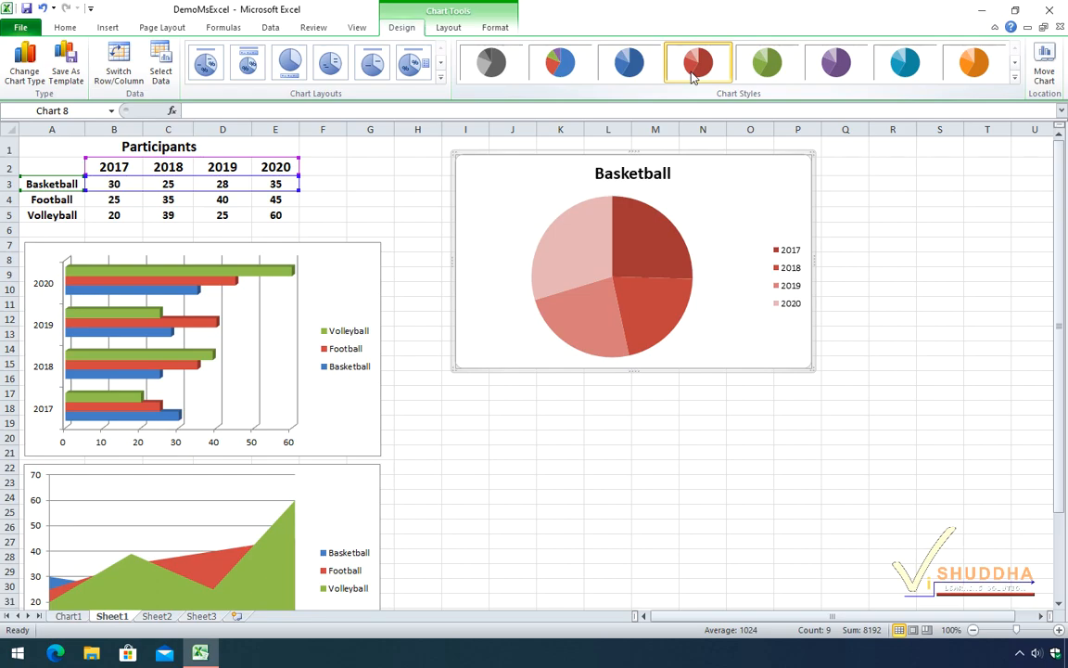
pyautogui.moveTo(580, 160); pyautogui.dragTo(543, 395)
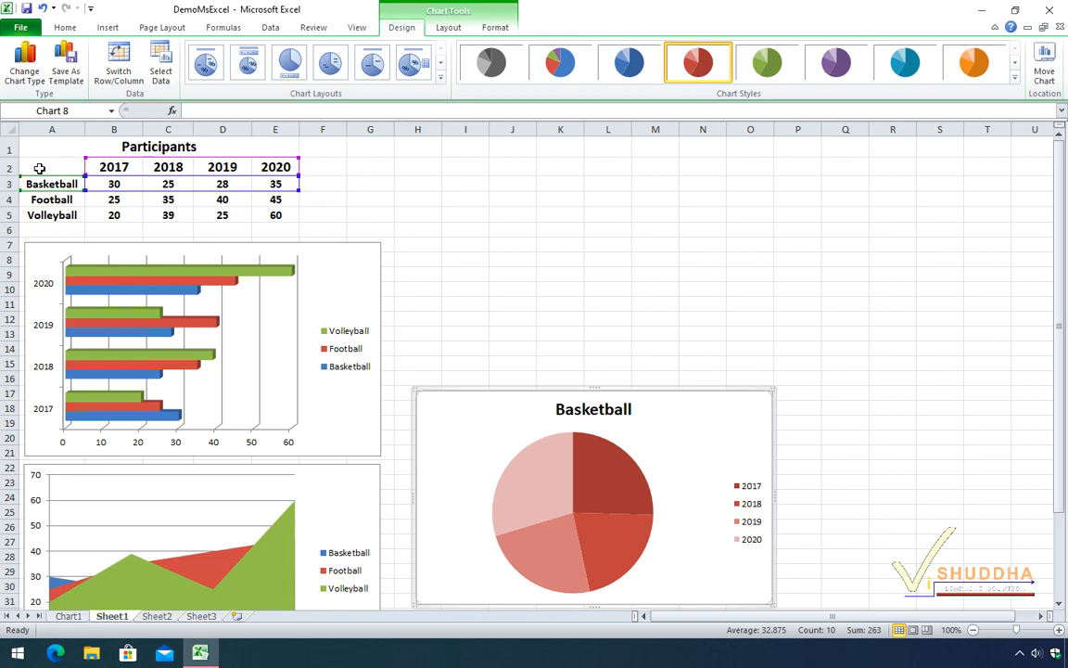
# Step: Insert a basic doughnut chart from the Basketball and Football data (A2:E4) and place it directly above the pie chart
pyautogui.moveTo(40, 167); pyautogui.dragTo(274, 197)
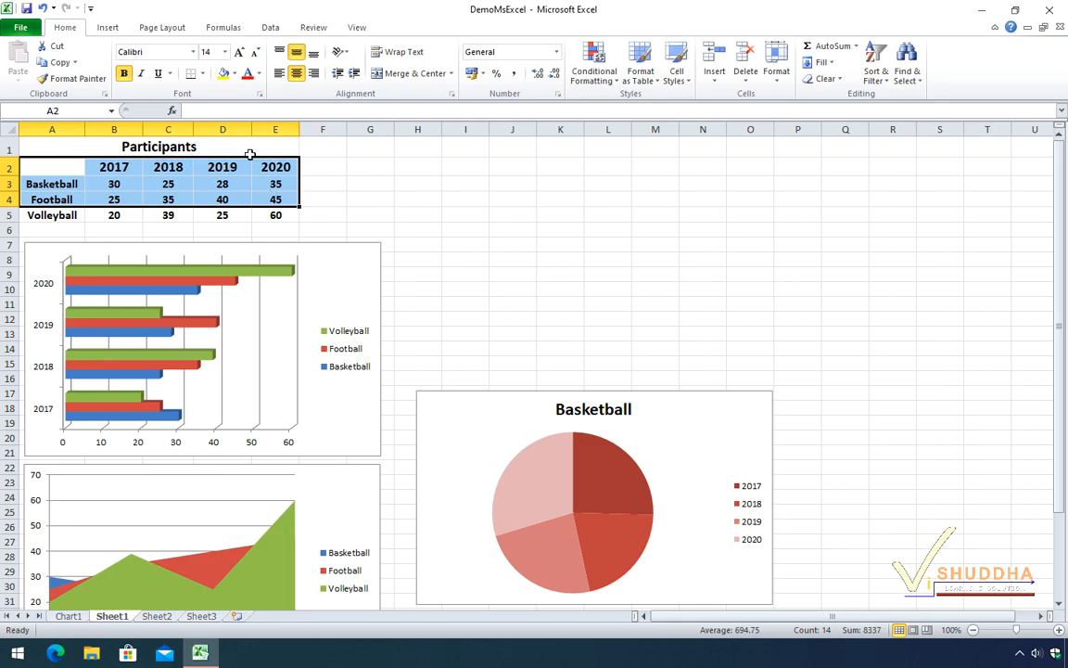
pyautogui.click(108, 27)
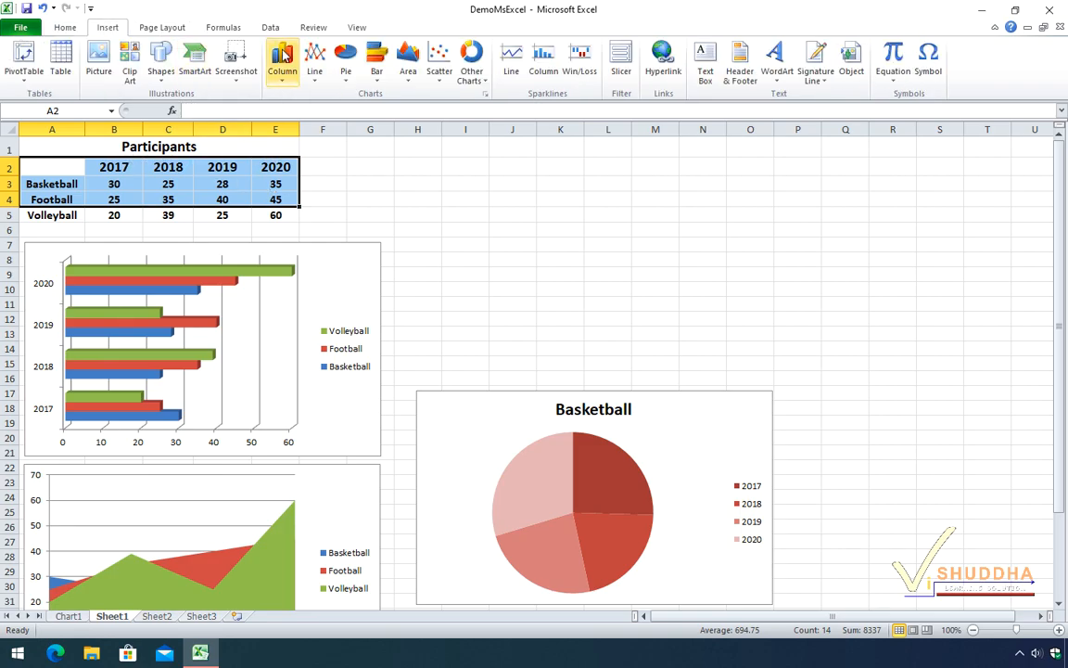
pyautogui.click(481, 81)
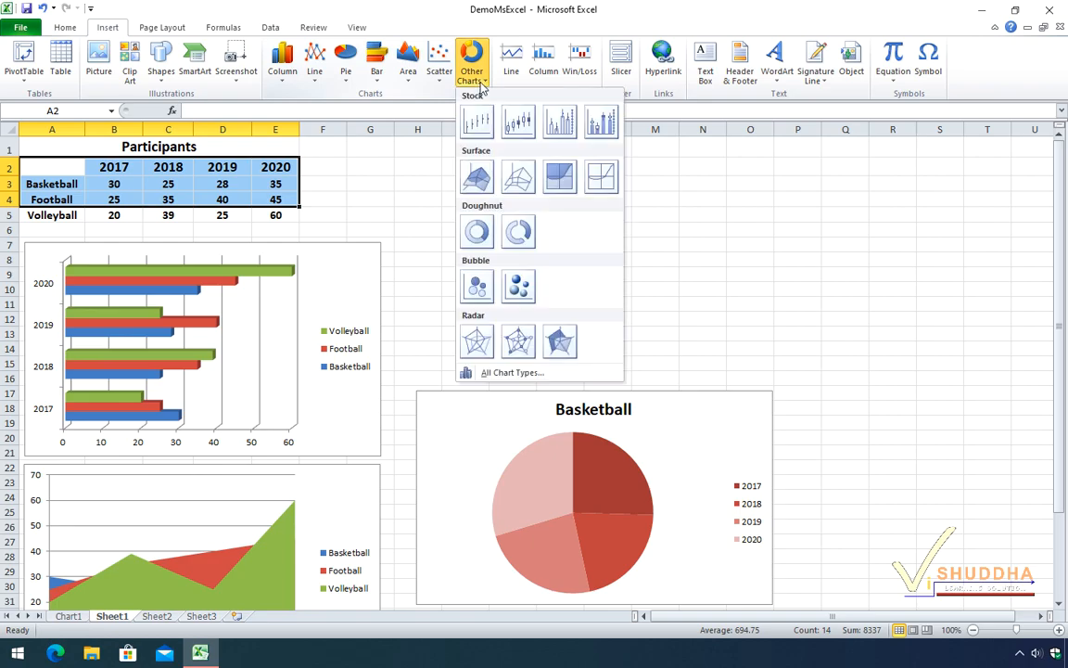
pyautogui.click(480, 240)
pyautogui.moveTo(481, 241); pyautogui.dragTo(620, 160)
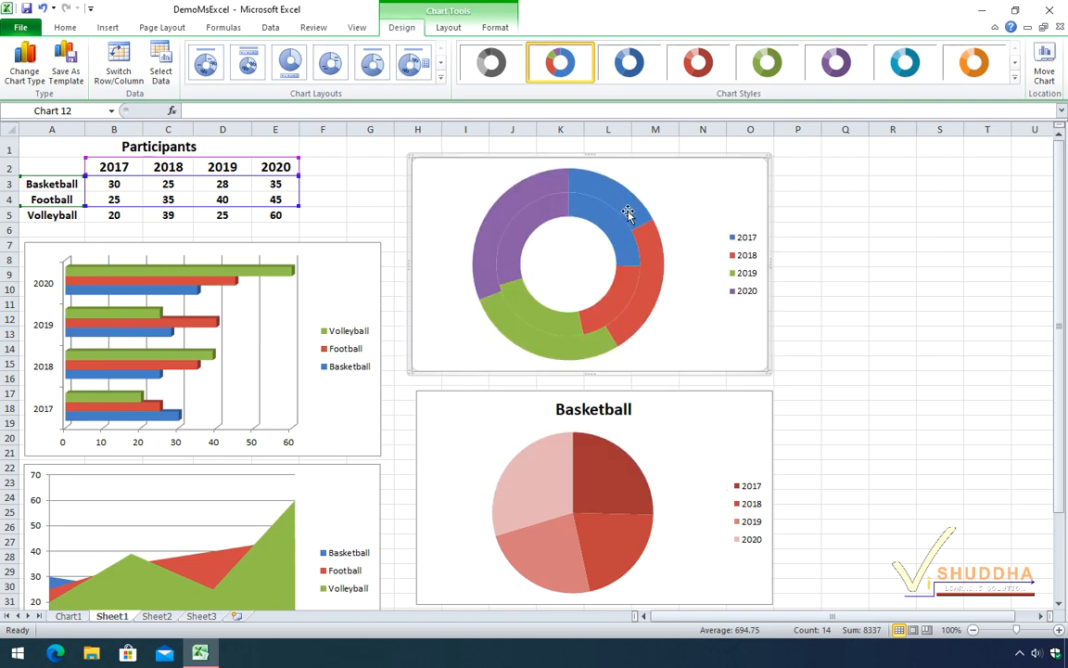
# Step: Examine the values and percentages of the Basketball and Football segments in the doughnut chart's two rings
pyautogui.moveTo(543, 320)
pyautogui.moveTo(540, 346)
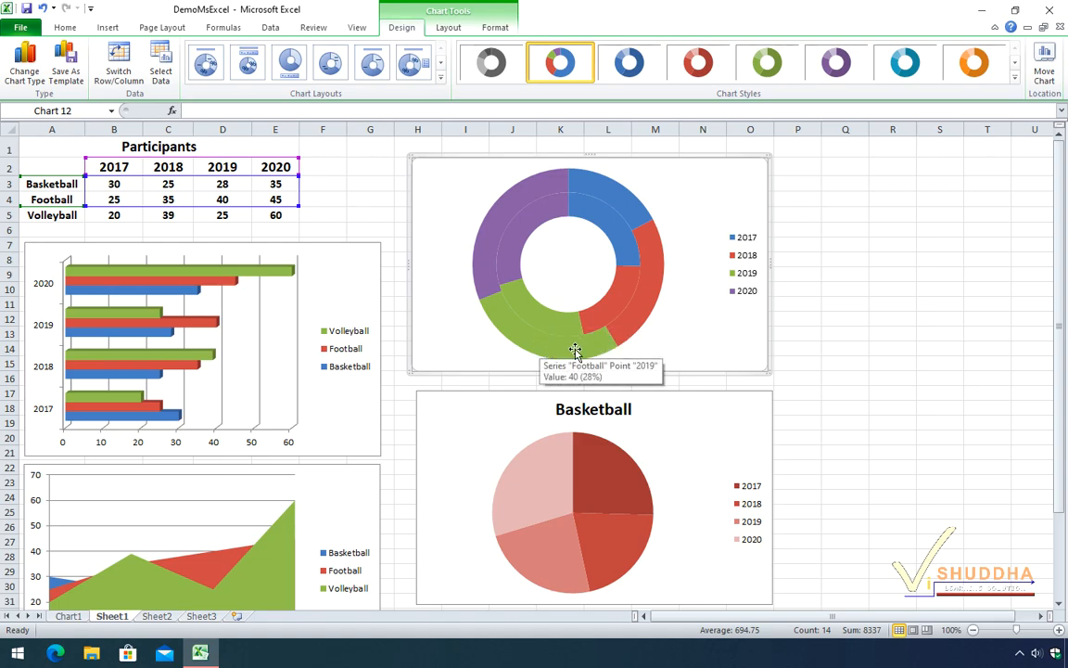
pyautogui.moveTo(631, 321)
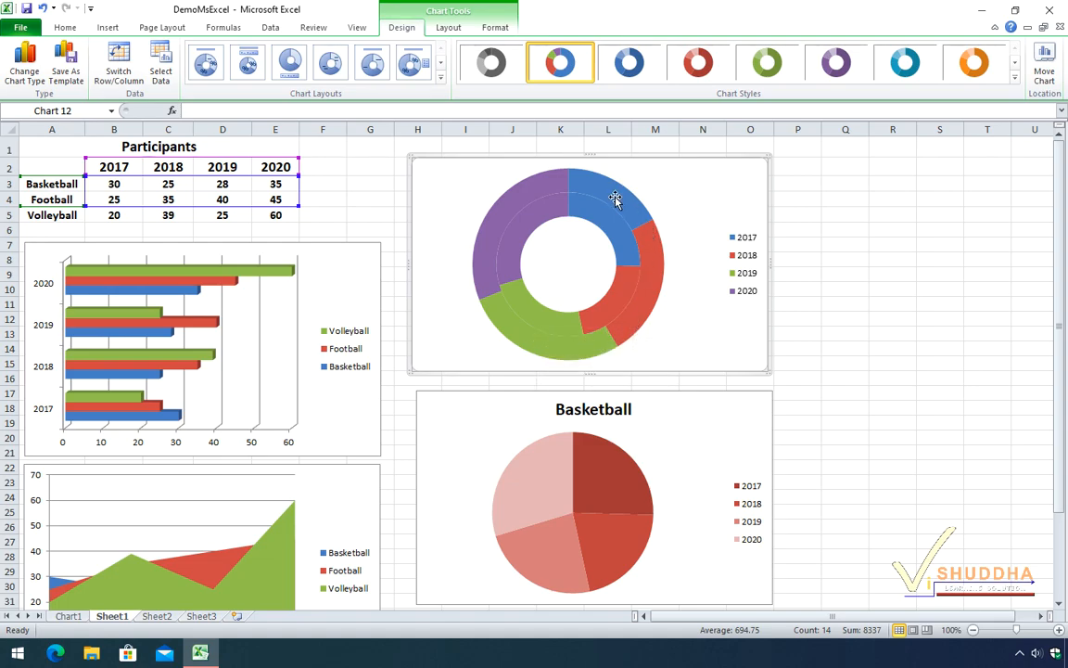
pyautogui.moveTo(495, 253)
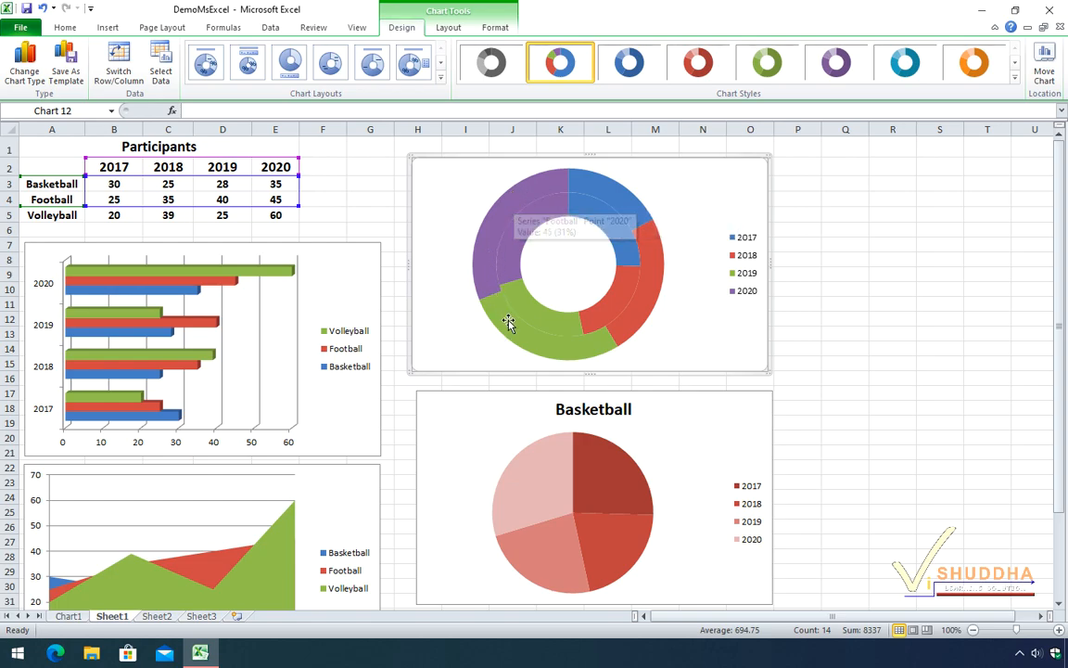
pyautogui.moveTo(509, 322)
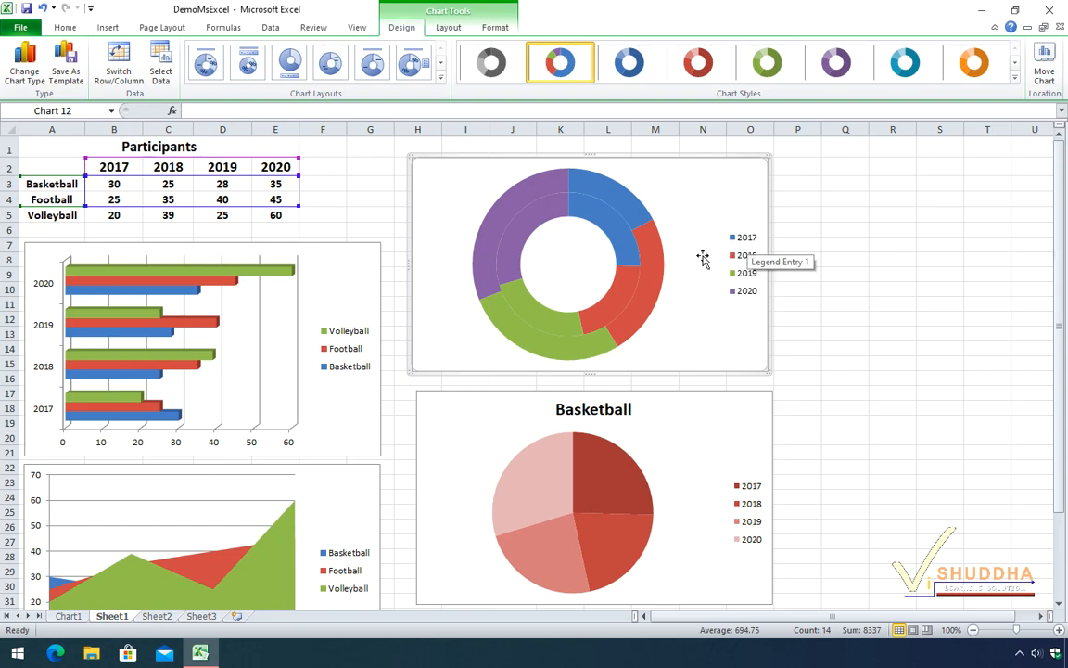
pyautogui.moveTo(624, 290)
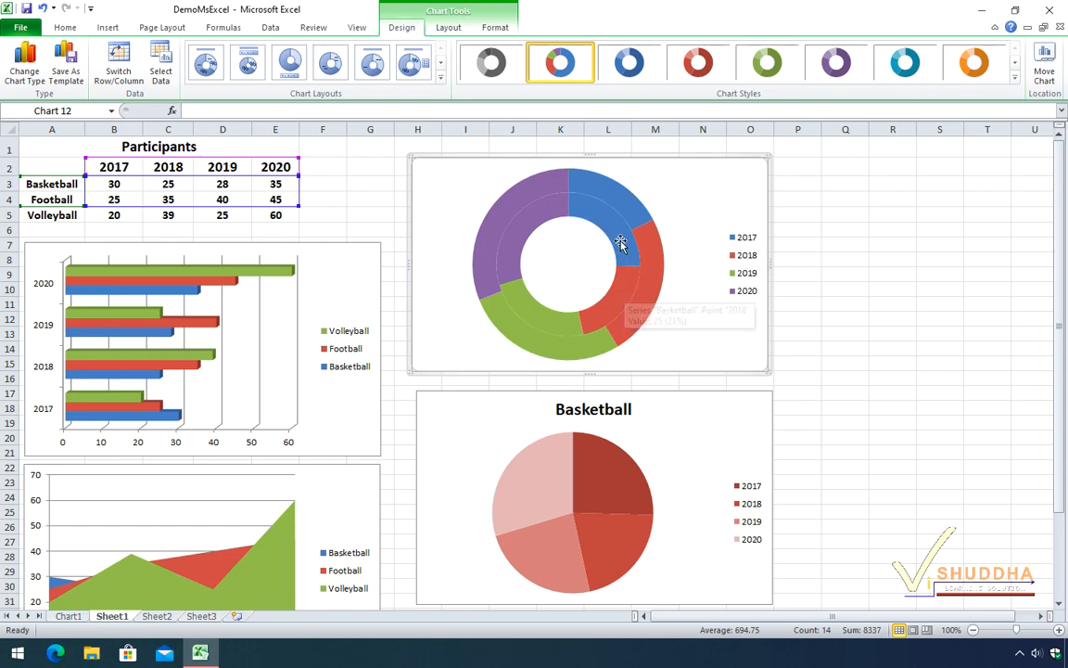
pyautogui.moveTo(619, 242)
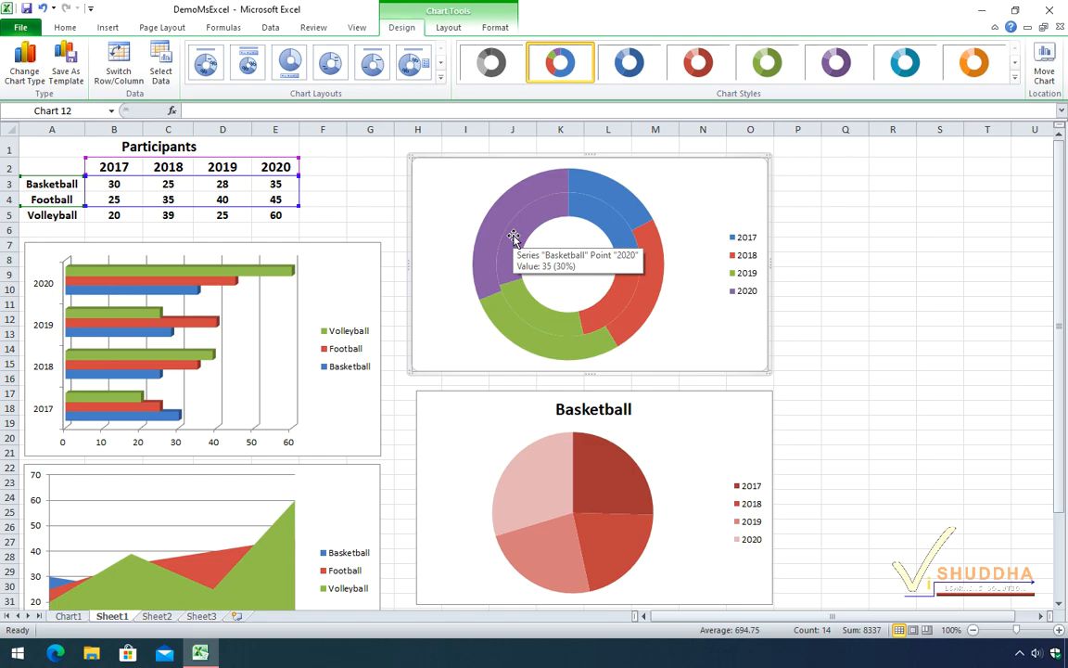
pyautogui.moveTo(483, 272)
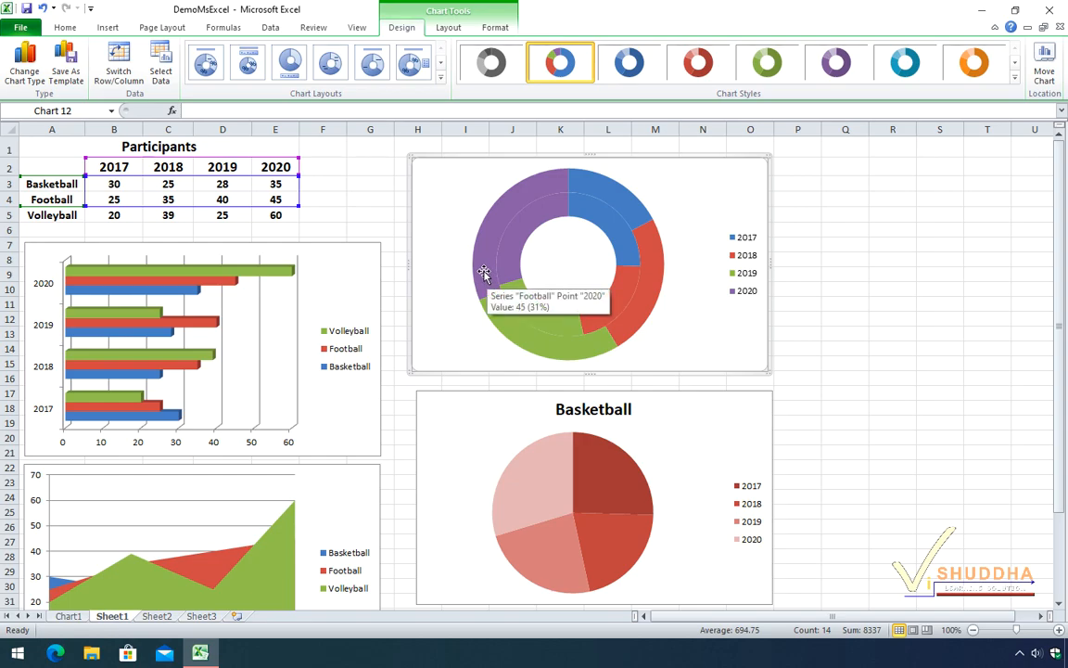